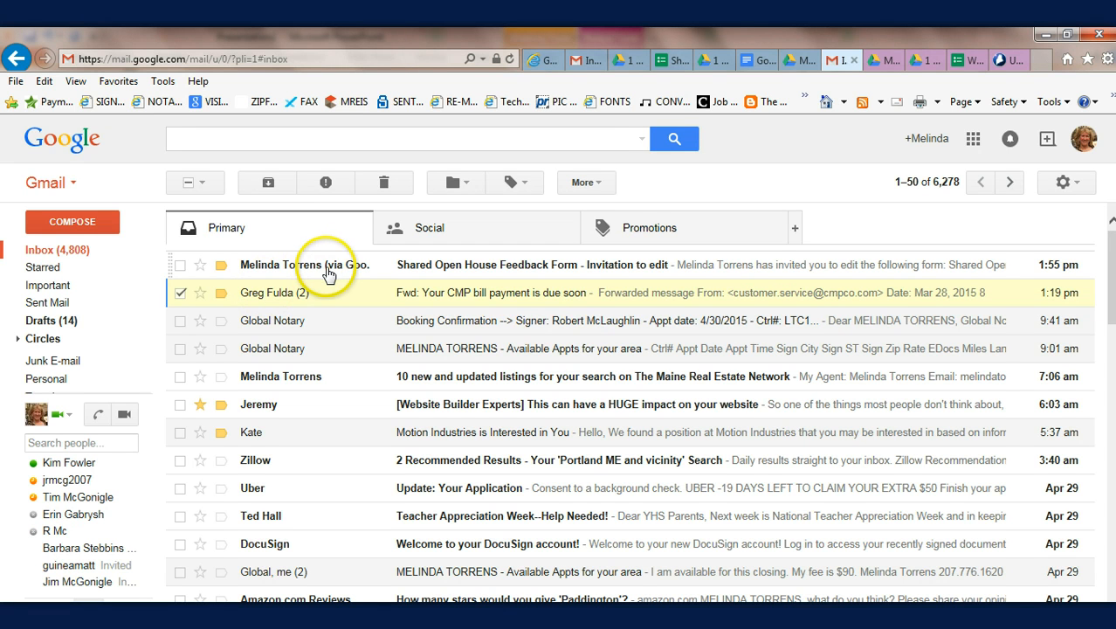
Step: Open the Shared Open House Feedback Form for editing from its invitation e-mail and look over the form
left_click(325, 267)
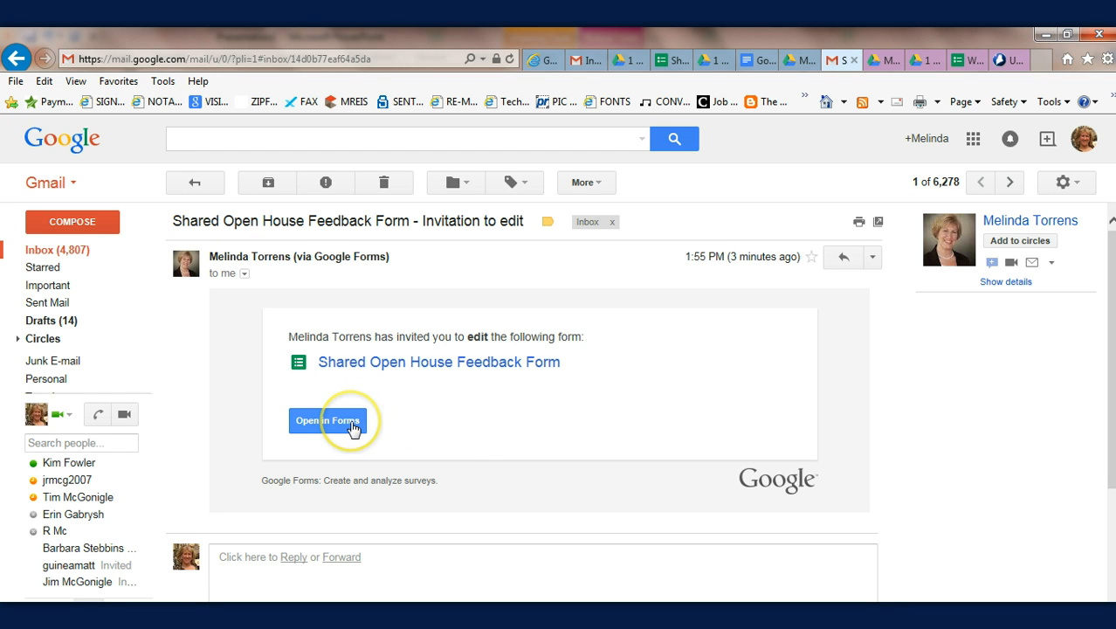
left_click(341, 427)
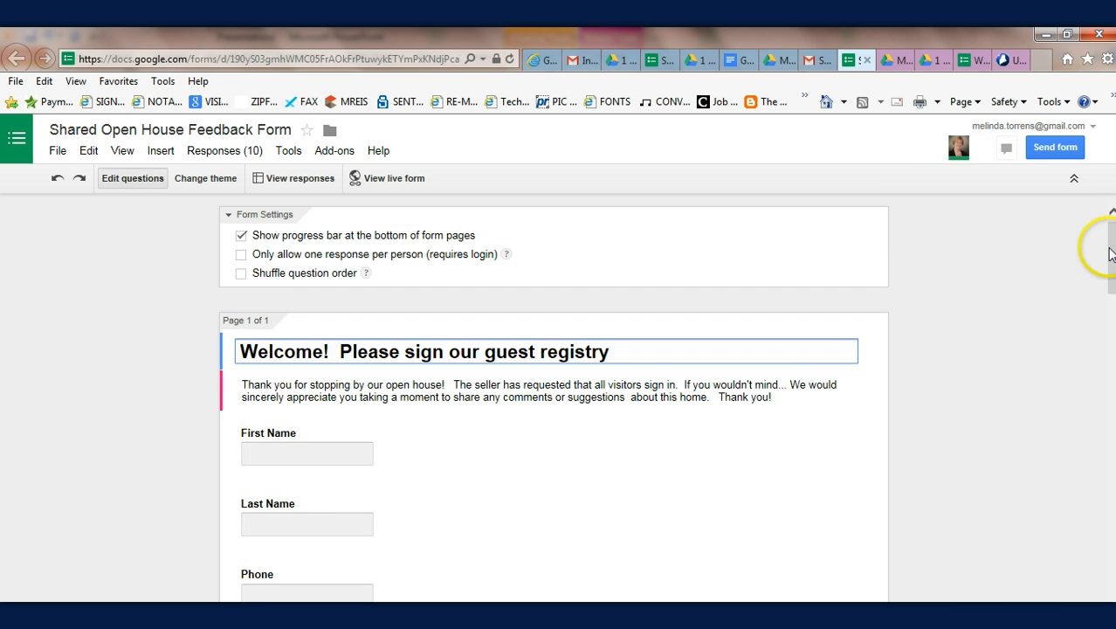
left_click(1111, 248)
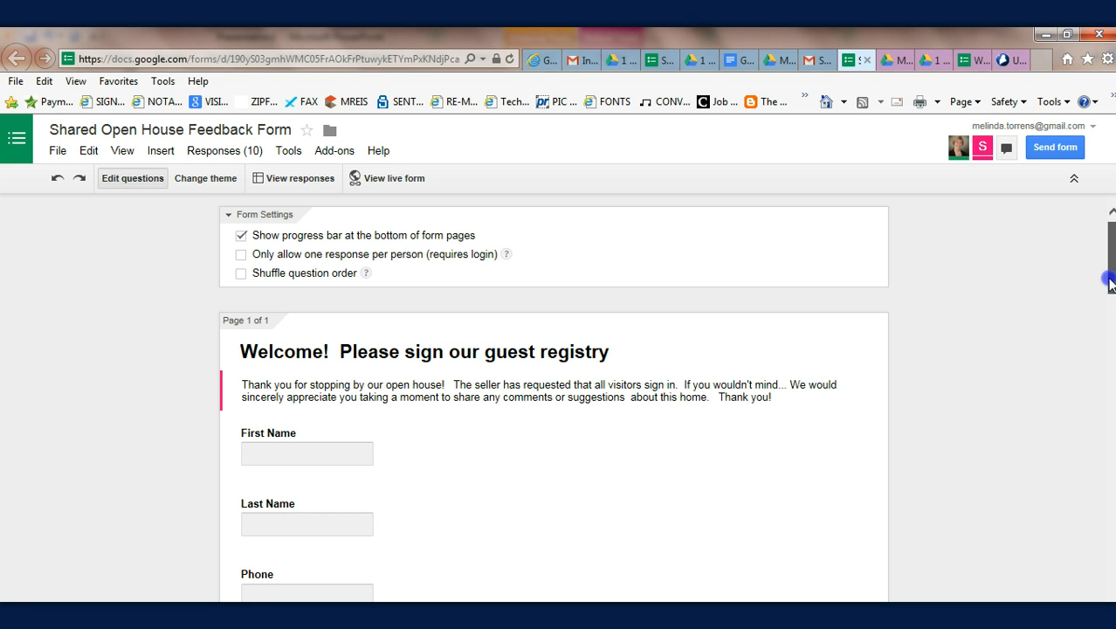
left_click_drag(1112, 284, 1111, 284)
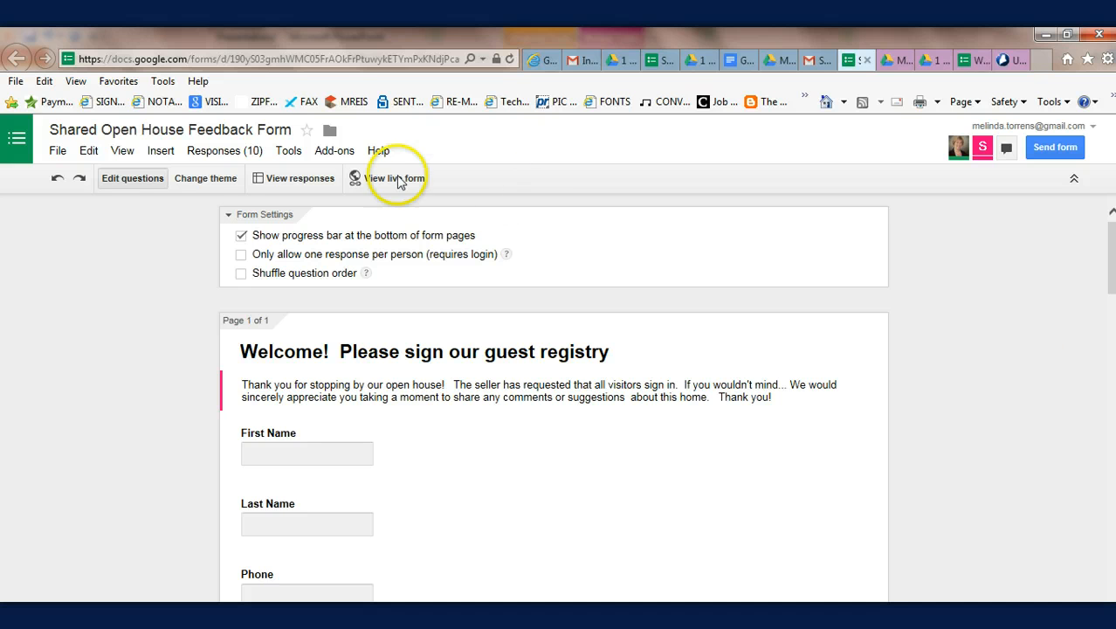
Step: Make a copy of the form, replacing "Copy of Shared" in its name with the owner's first name in the possessive, without sharing it
left_click(56, 152)
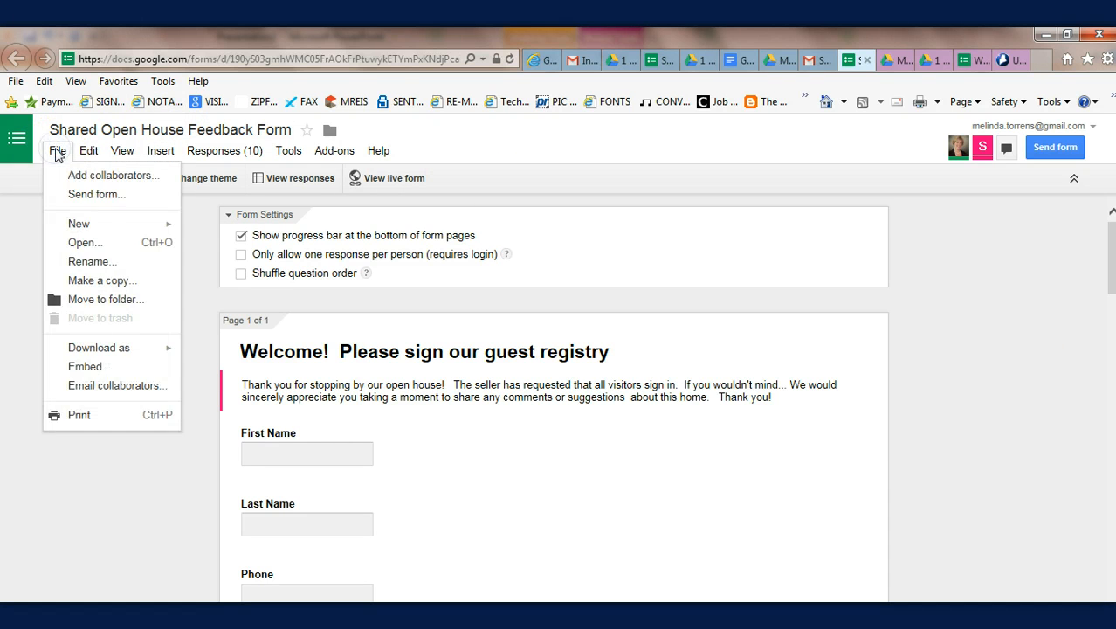
left_click(123, 285)
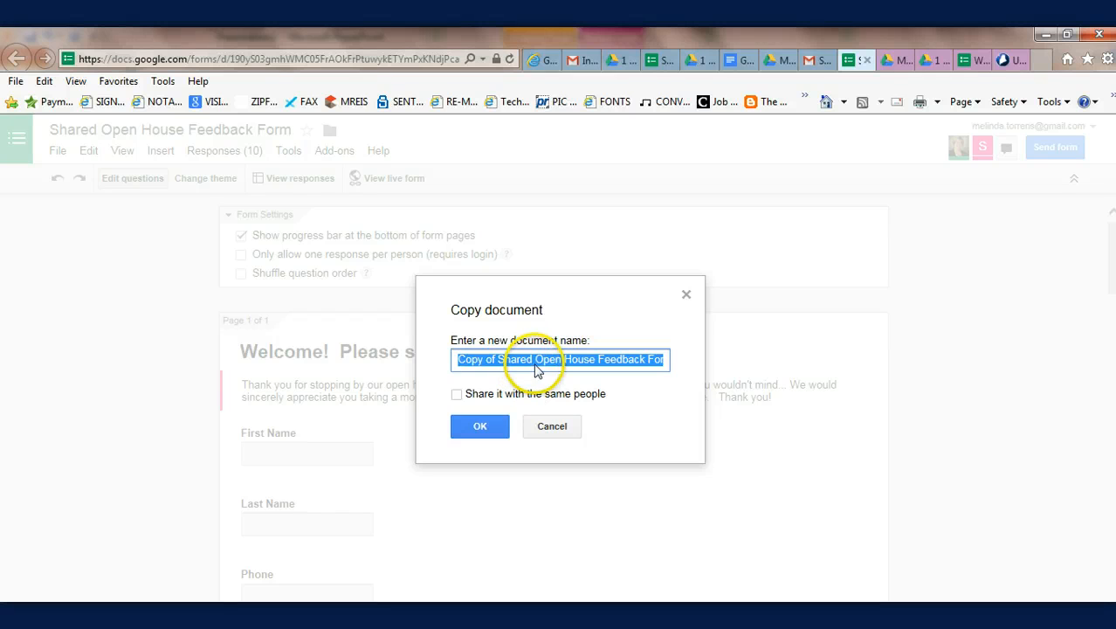
left_click(496, 360)
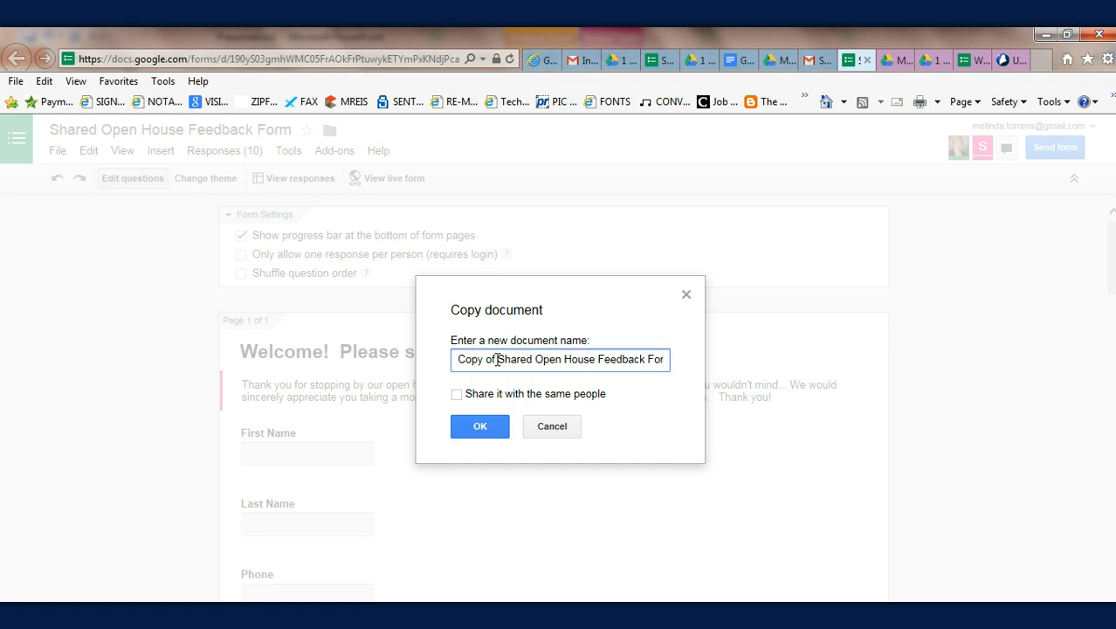
left_click_drag(532, 359, 395, 353)
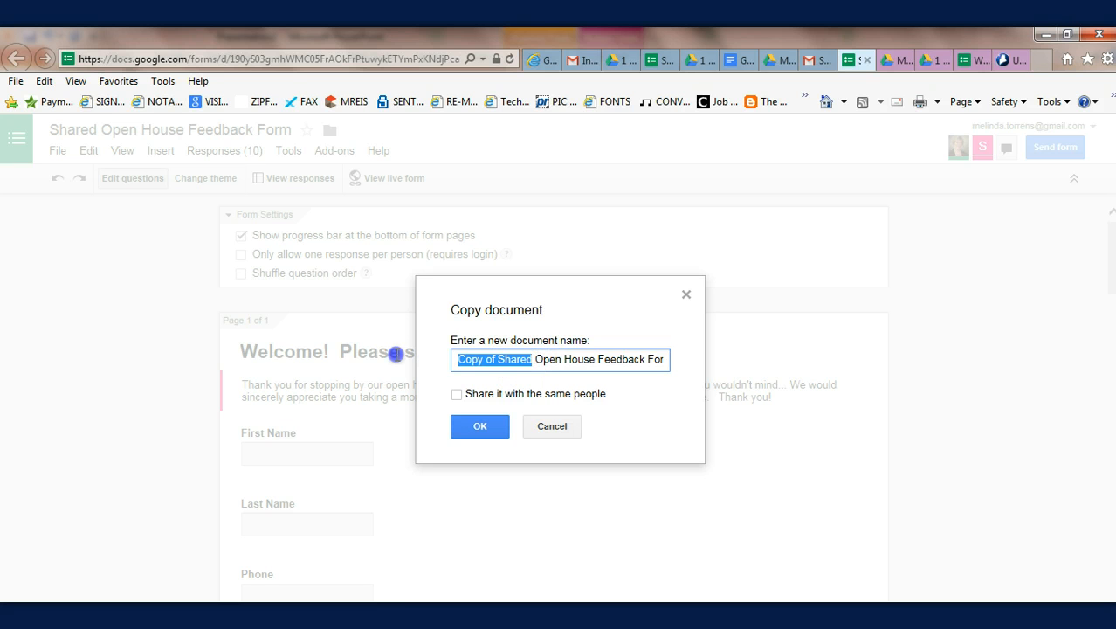
type("Melind")
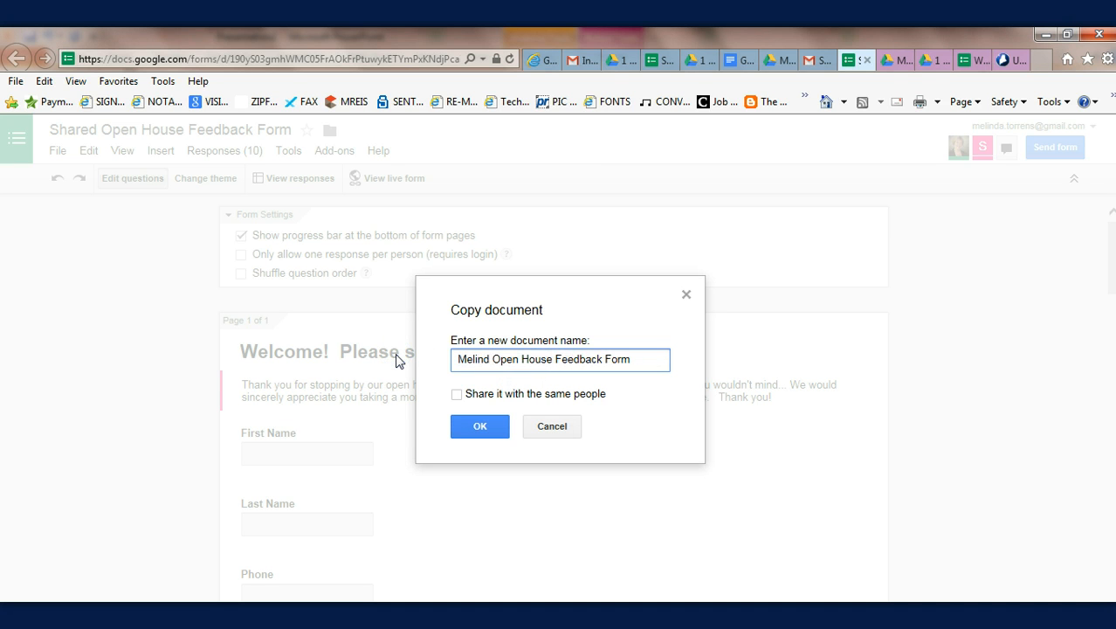
type("a's")
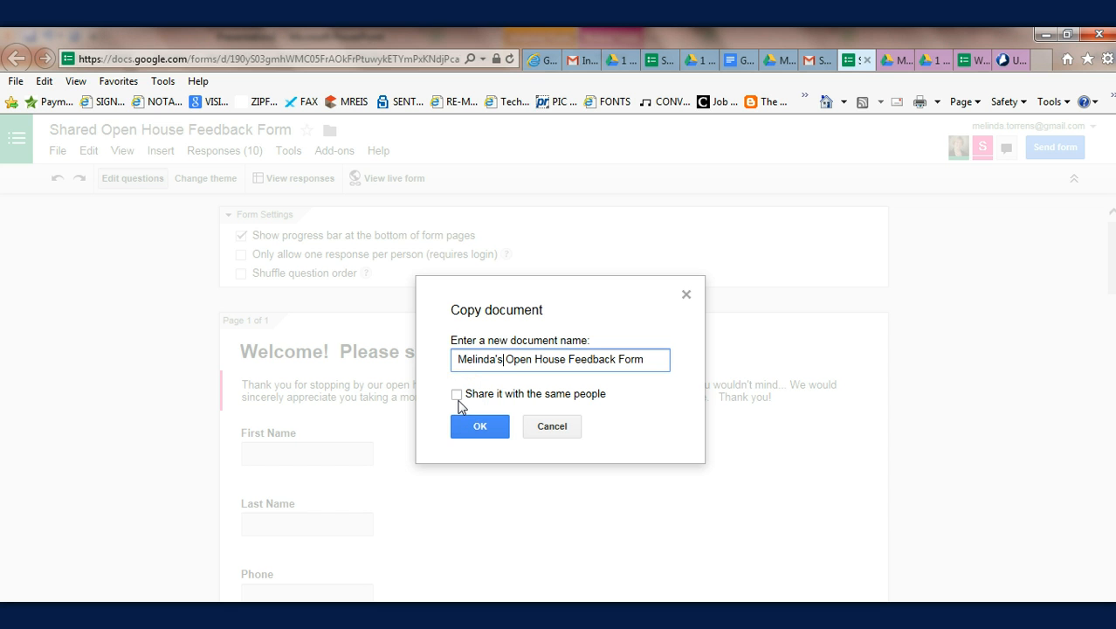
left_click(489, 431)
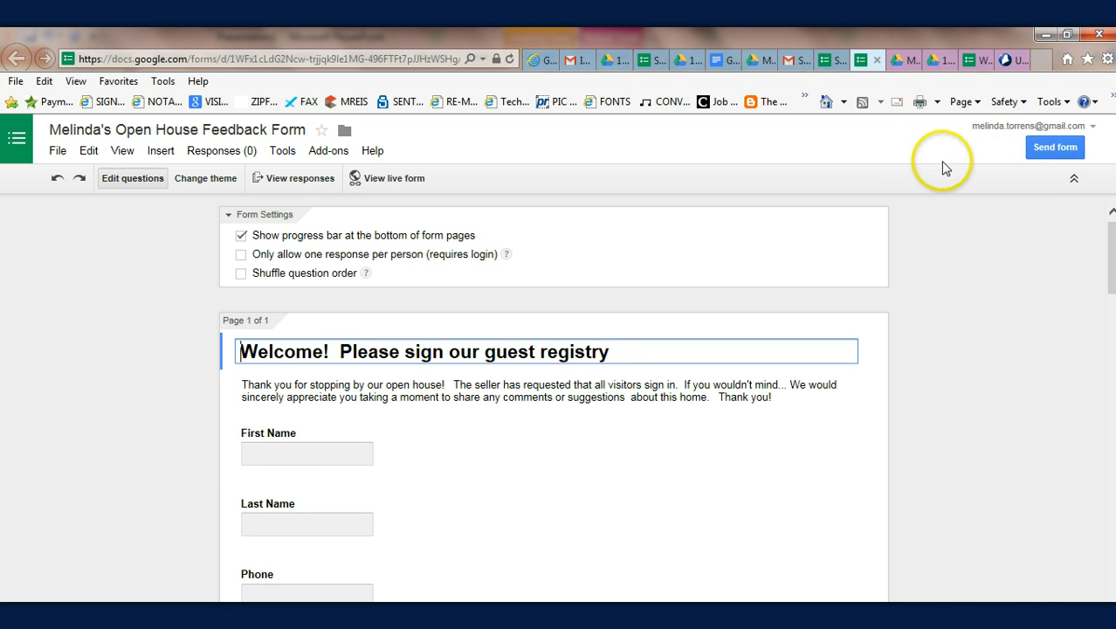
Step: Edit the house image item below the Home Zip Code question and add the town to the address in its hover text
left_click_drag(1112, 242, 1107, 335)
mouse_move(579, 240)
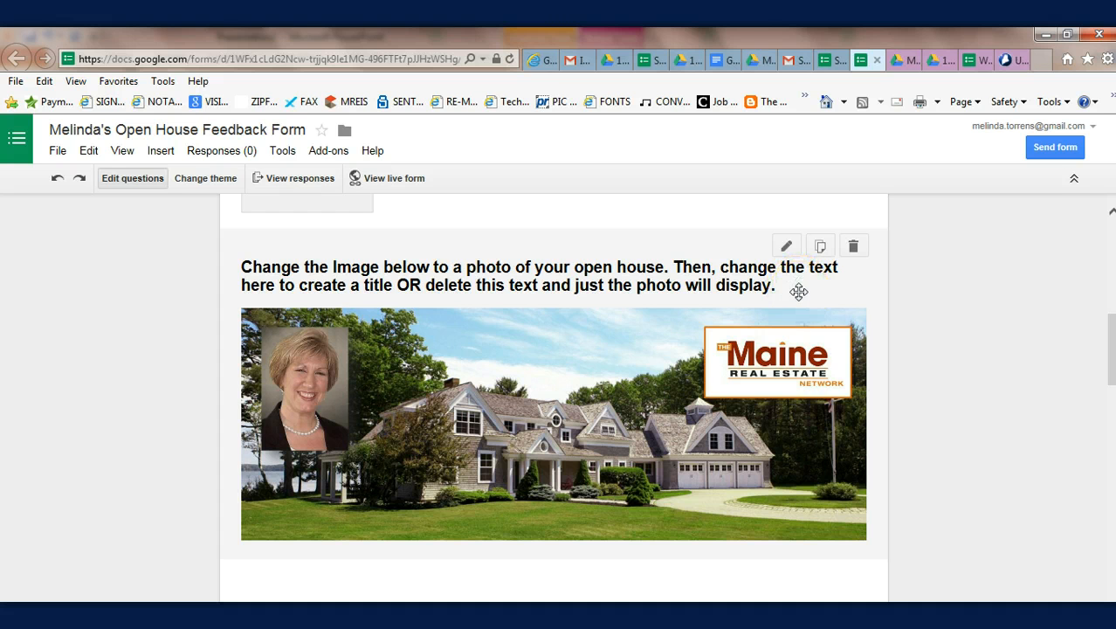
left_click(786, 249)
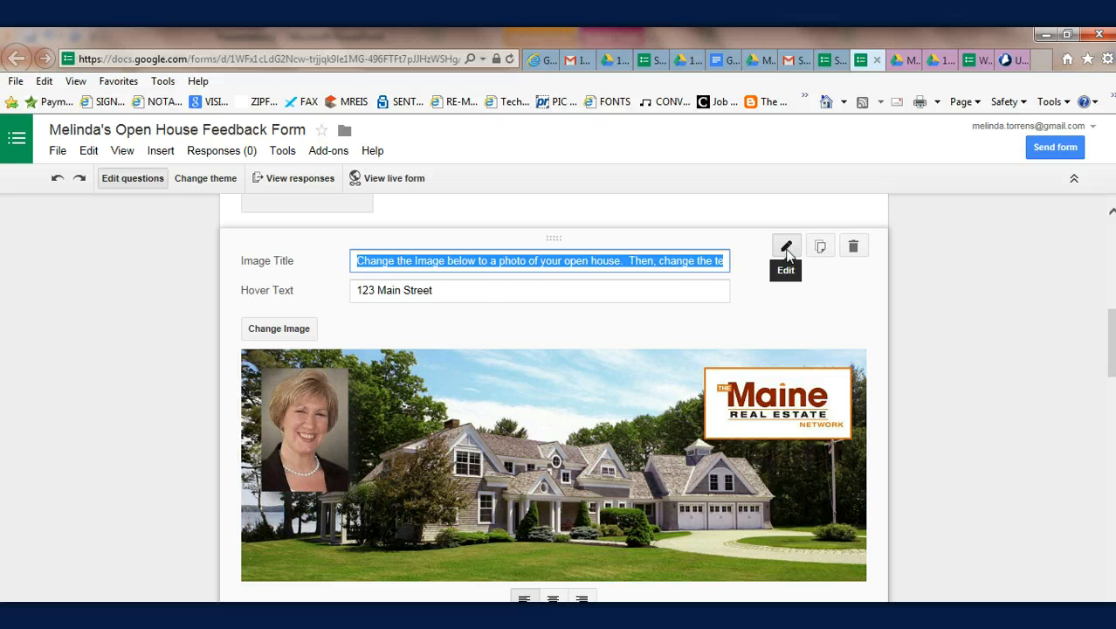
left_click(508, 286)
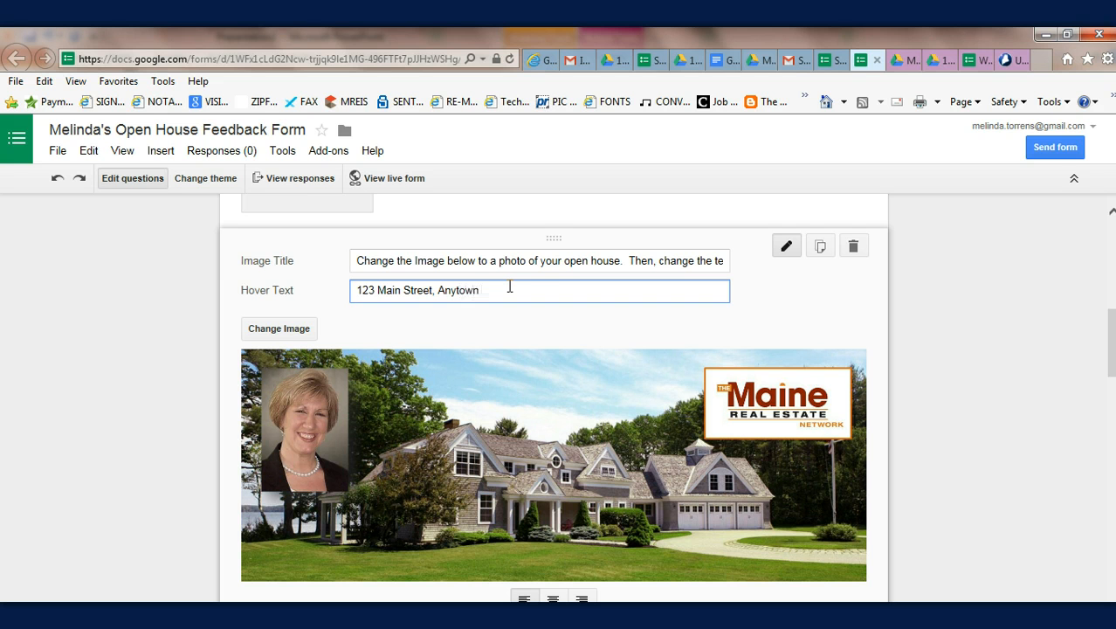
Step: Replace the image title of the house photo with "Welcome!"
left_click(504, 260)
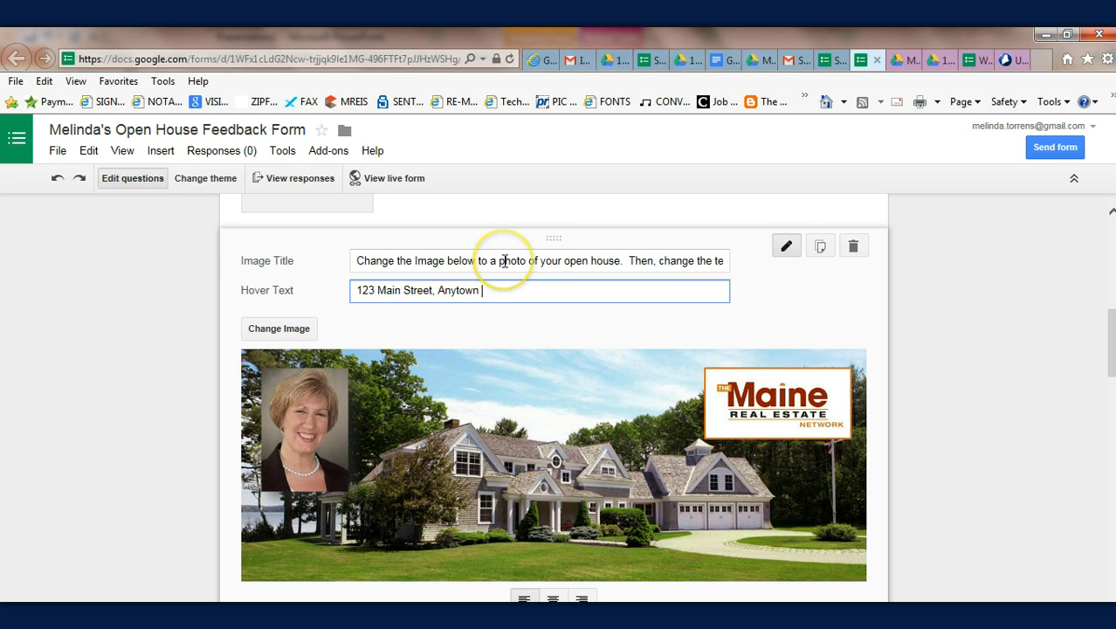
left_click(504, 260)
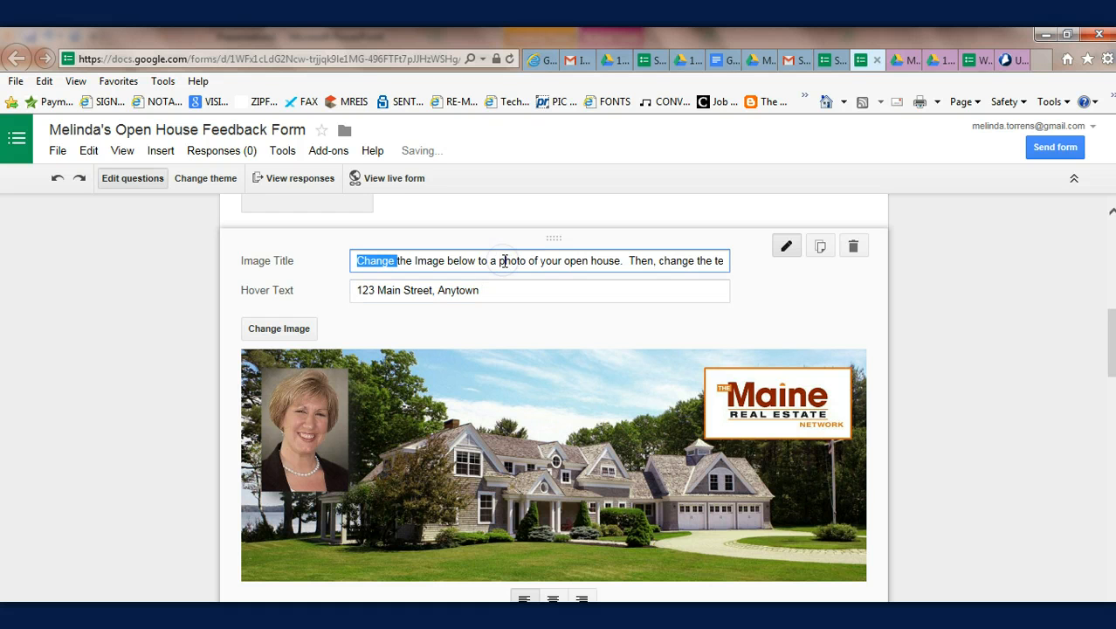
left_click(504, 260)
double_click(504, 260)
triple_click(504, 260)
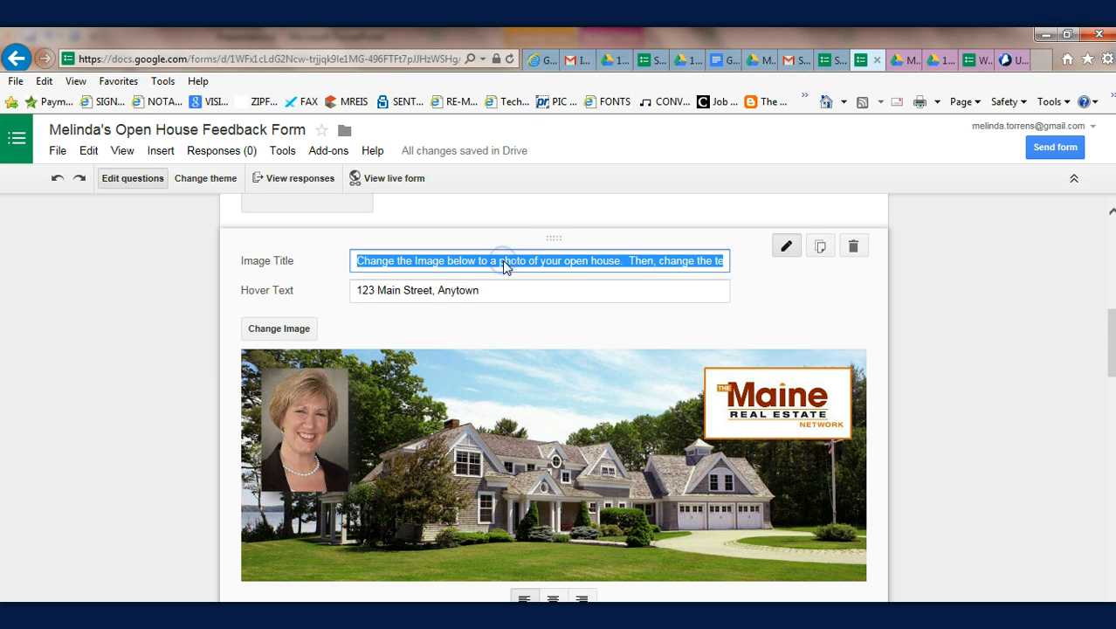
type("Welcome!")
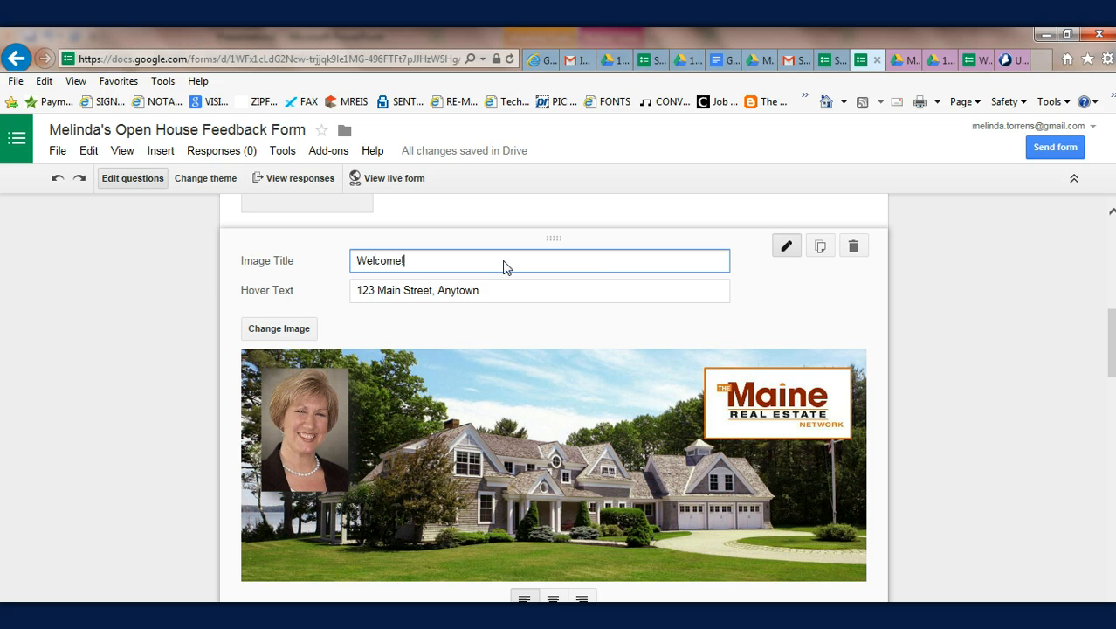
left_click(649, 339)
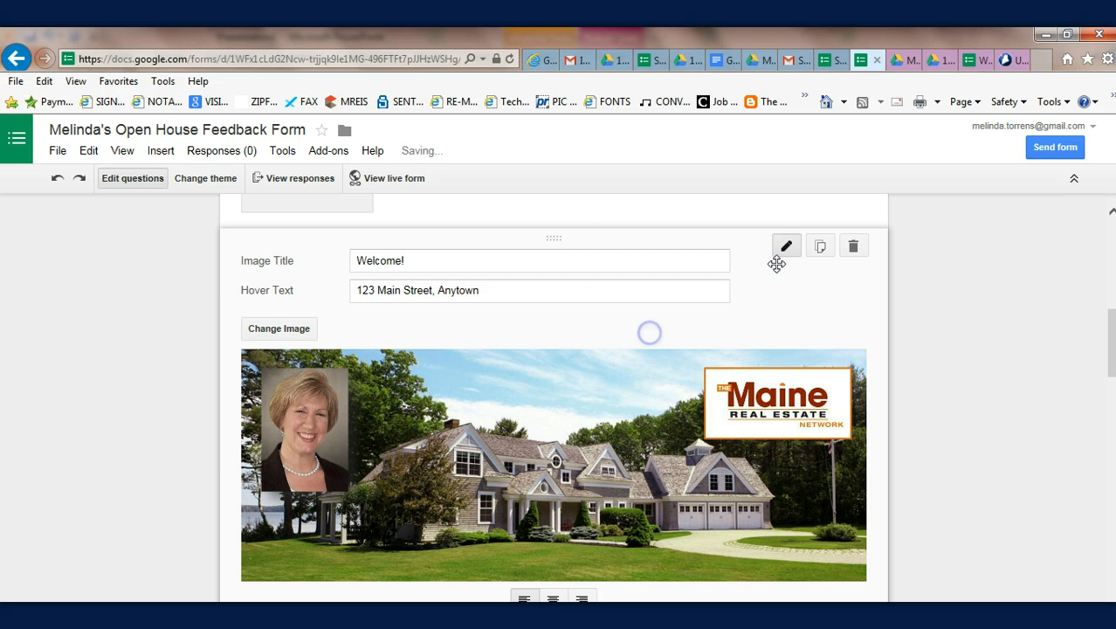
left_click_drag(1112, 312, 1111, 337)
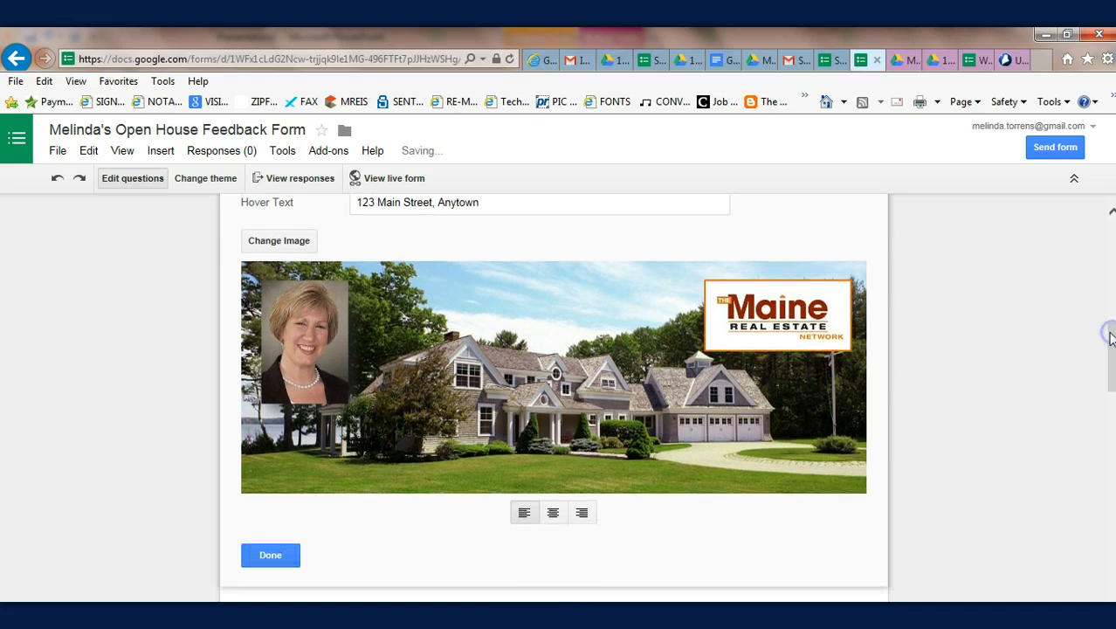
left_click(405, 429)
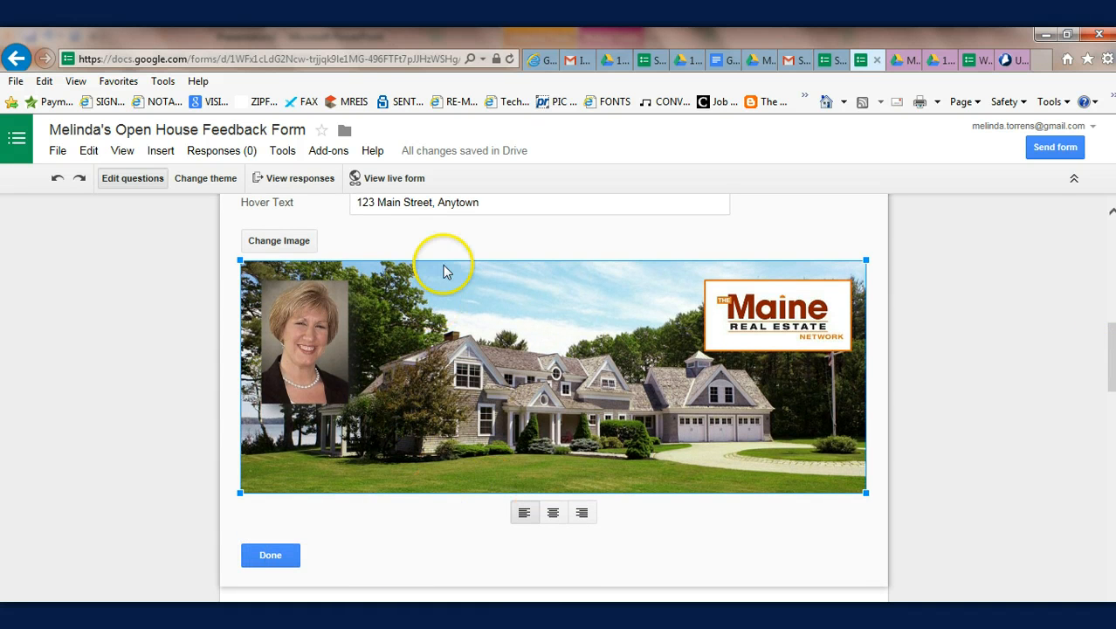
left_click(275, 245)
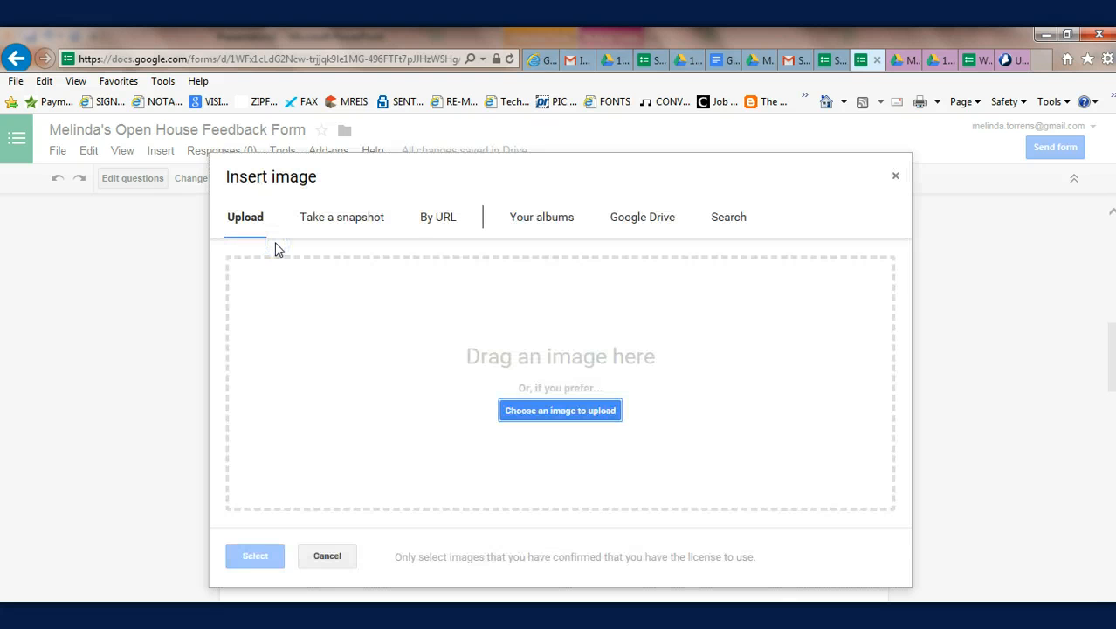
left_click(437, 232)
left_click(521, 231)
left_click(328, 557)
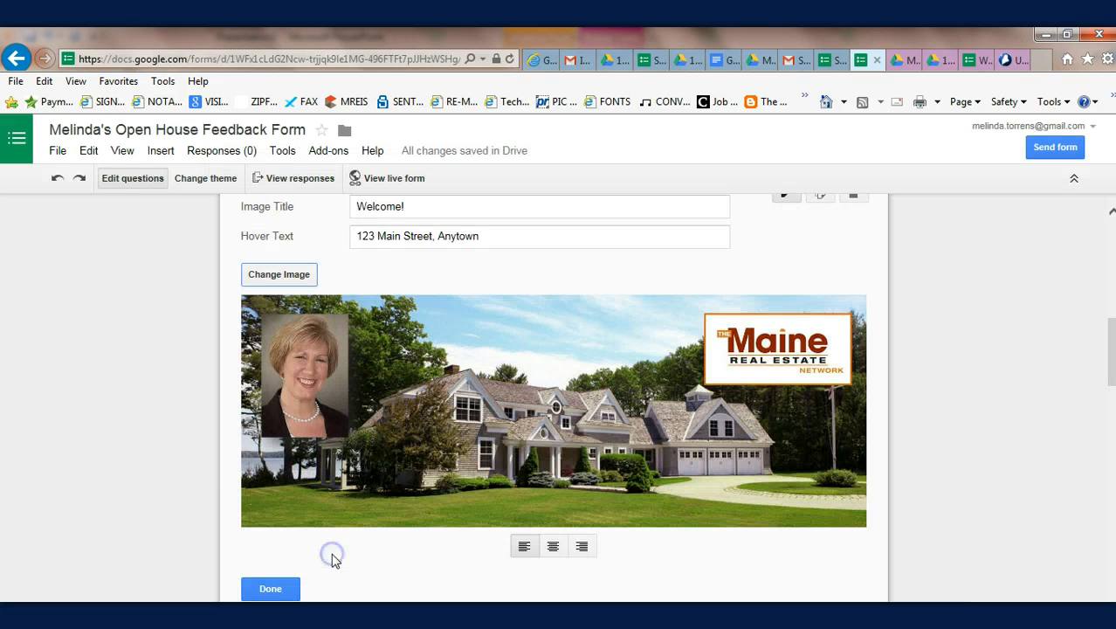
Step: Set the house image to left alignment and finish editing the image item
left_click(554, 548)
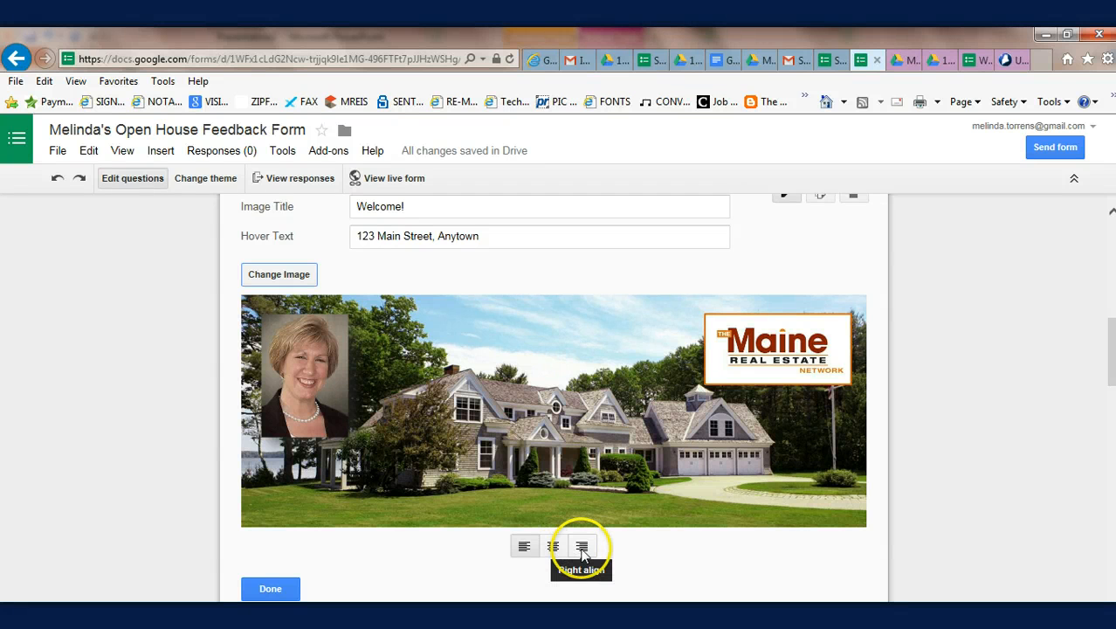
left_click(524, 546)
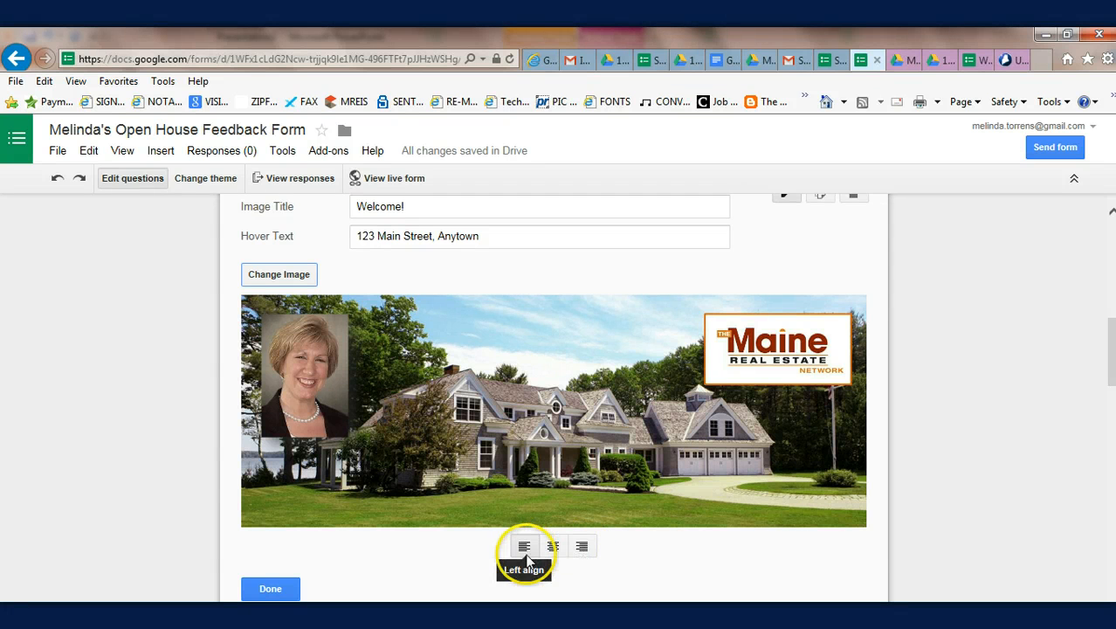
left_click(286, 588)
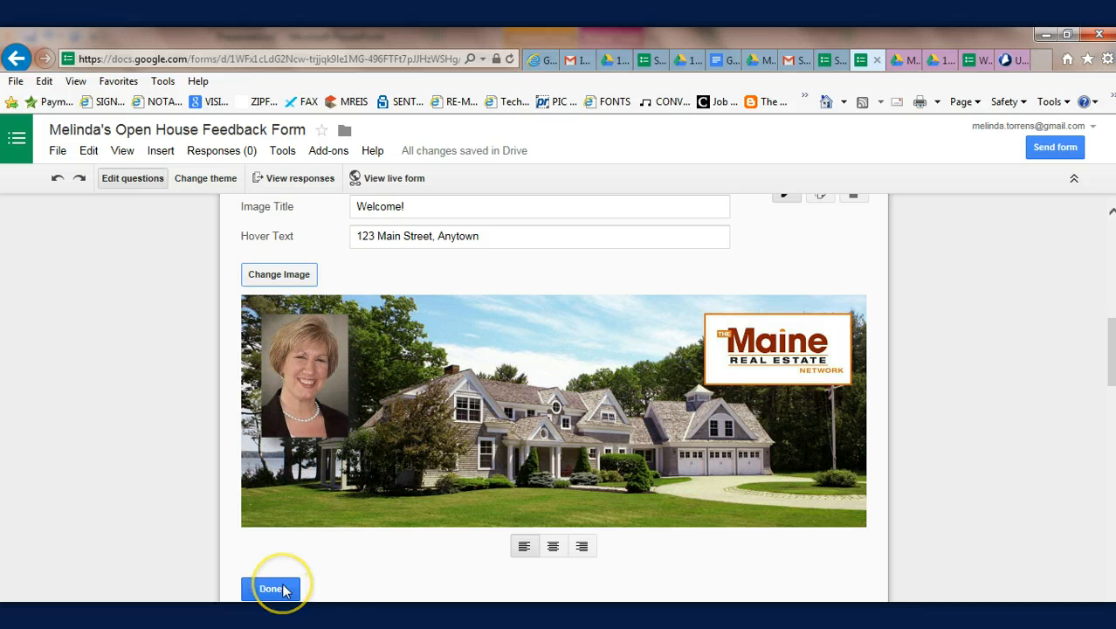
left_click(283, 588)
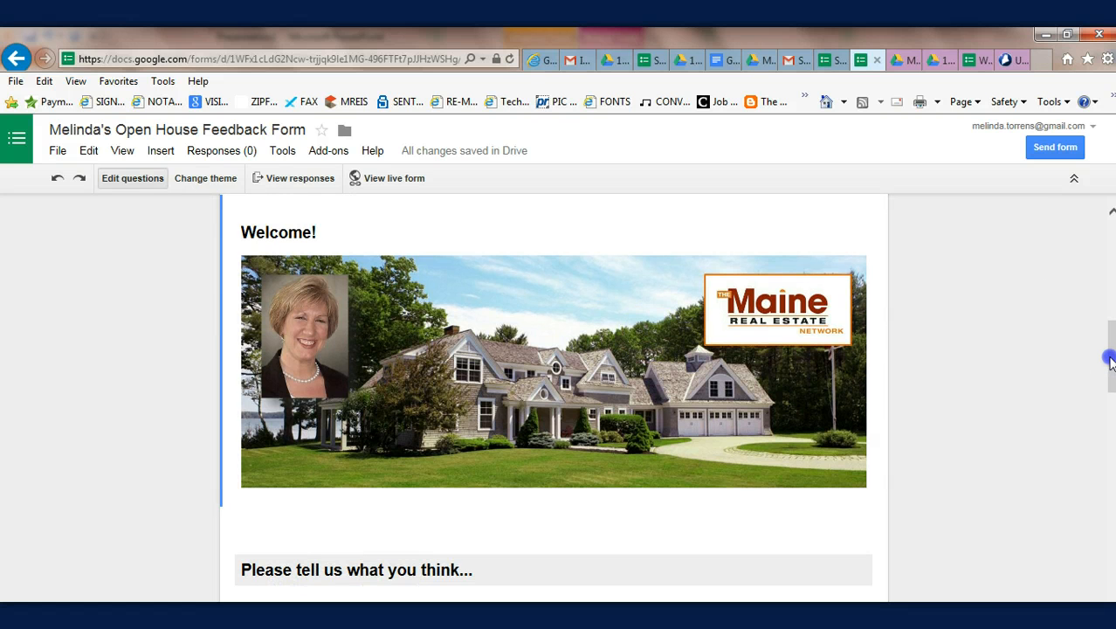
Step: Reopen the "Welcome!" image item to review its title, hover text and alignment settings, and close it
scroll(1109, 350, "up", 1)
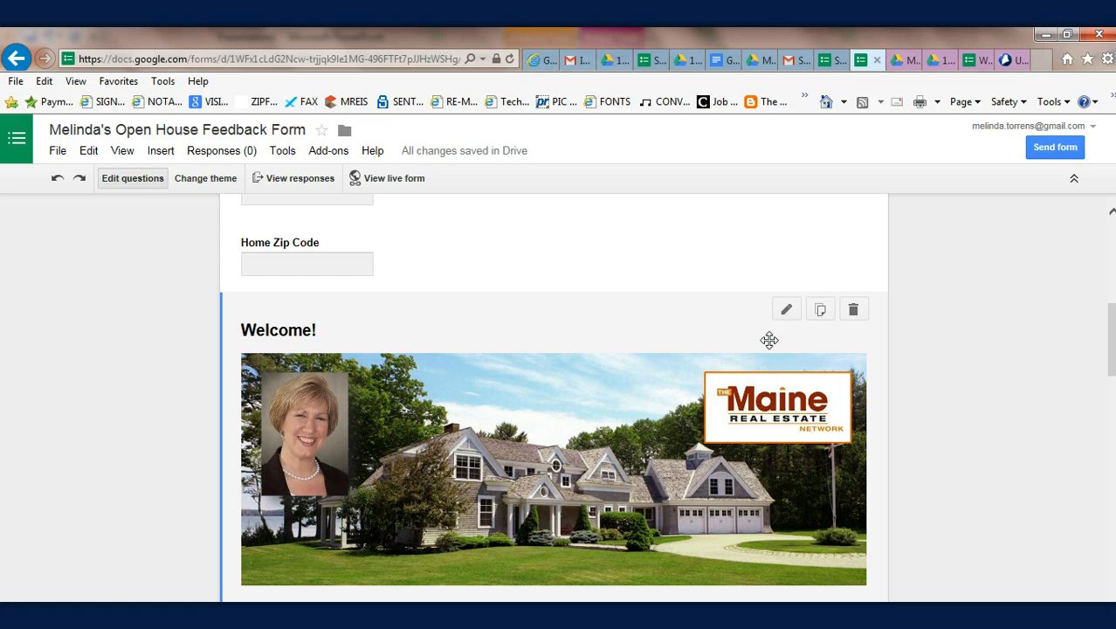
left_click(787, 310)
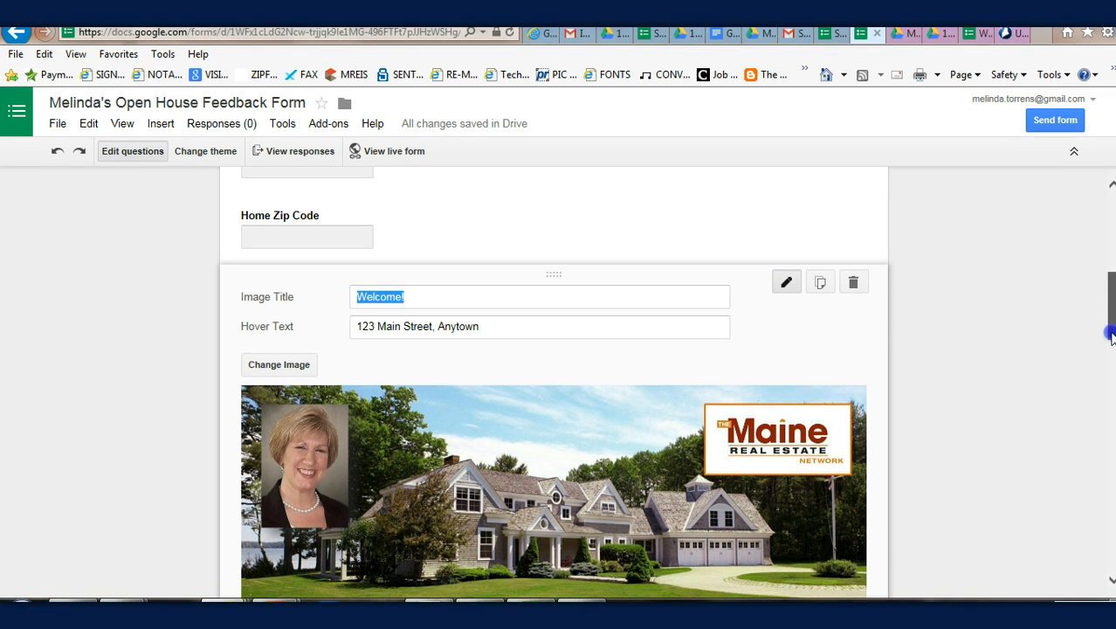
left_click_drag(1109, 324, 1107, 377)
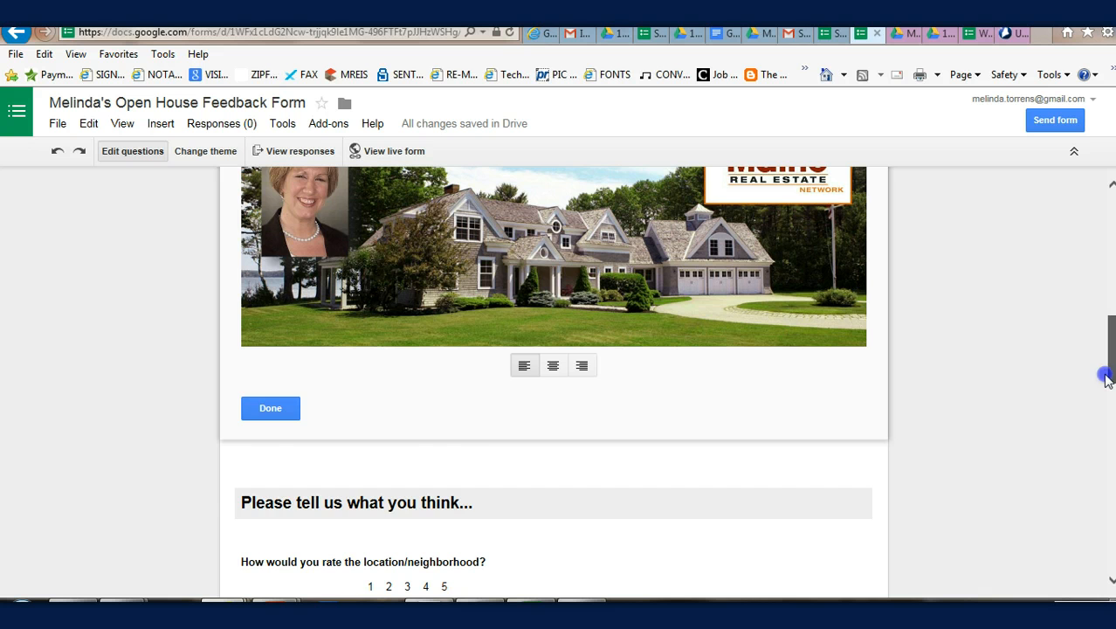
left_click(267, 408)
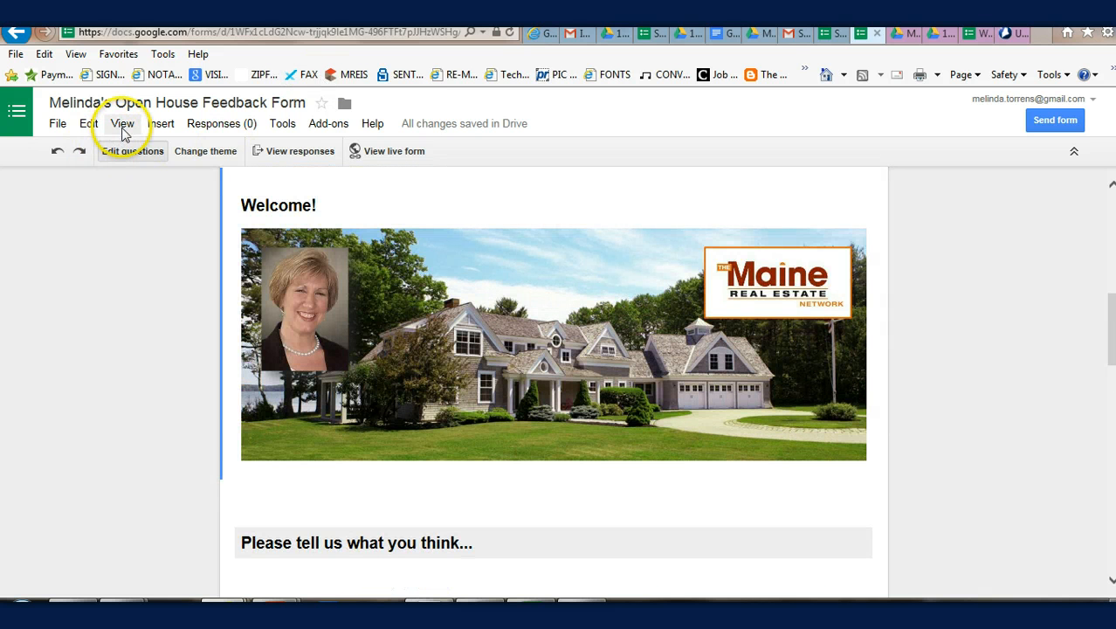
Step: View the live form to check the guest registry fields and the house image, and close it to return to the editor
left_click(385, 157)
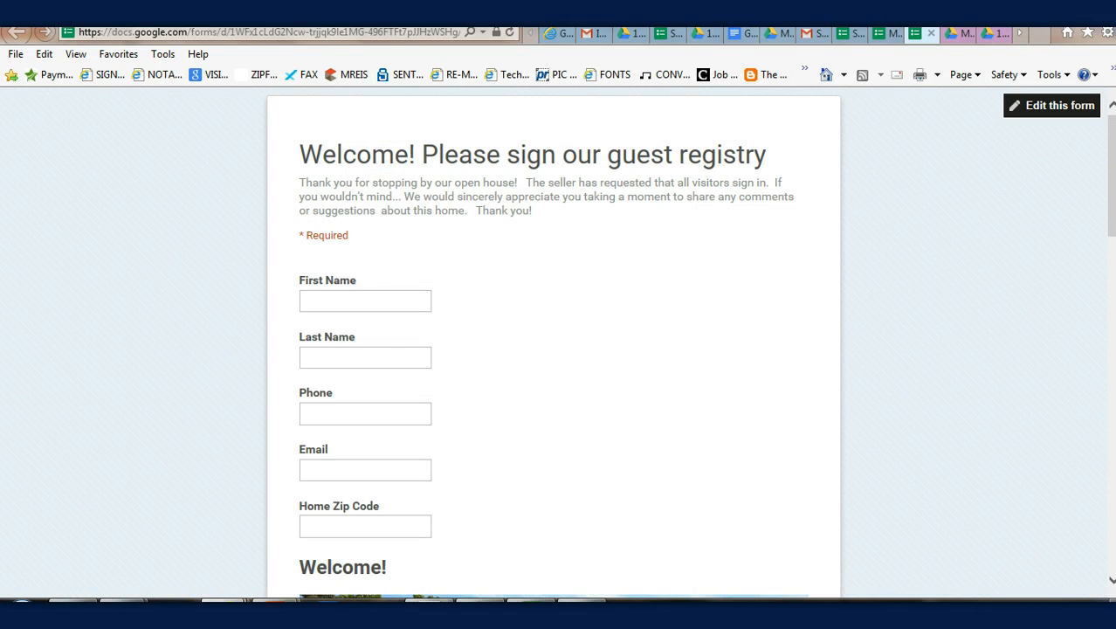
left_click(1113, 210)
left_click_drag(1113, 210, 1111, 274)
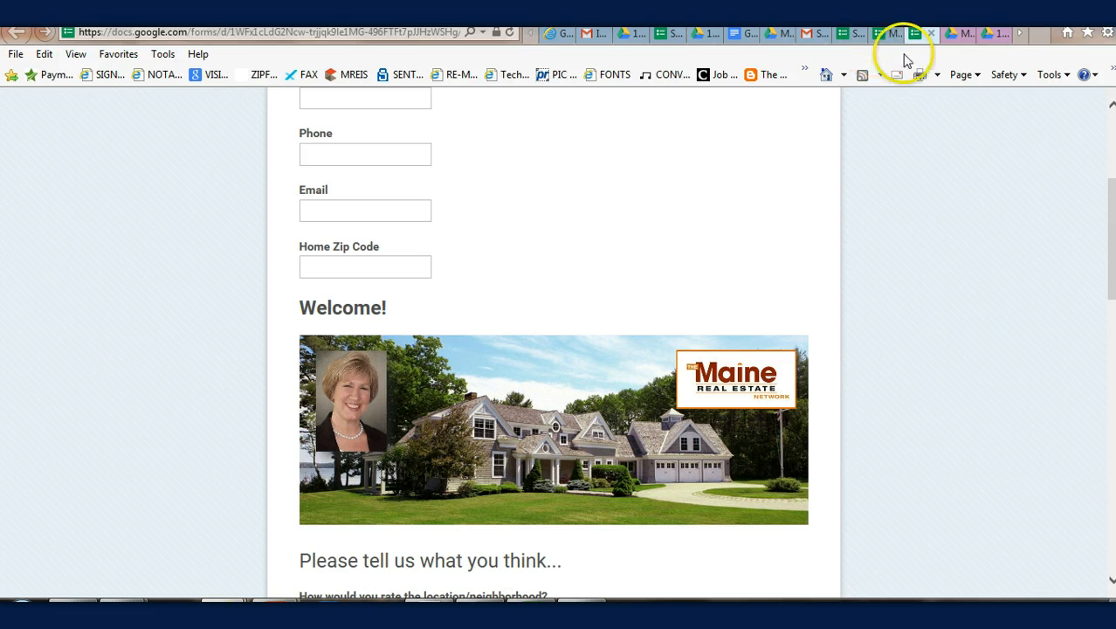
left_click_drag(1103, 236, 1099, 142)
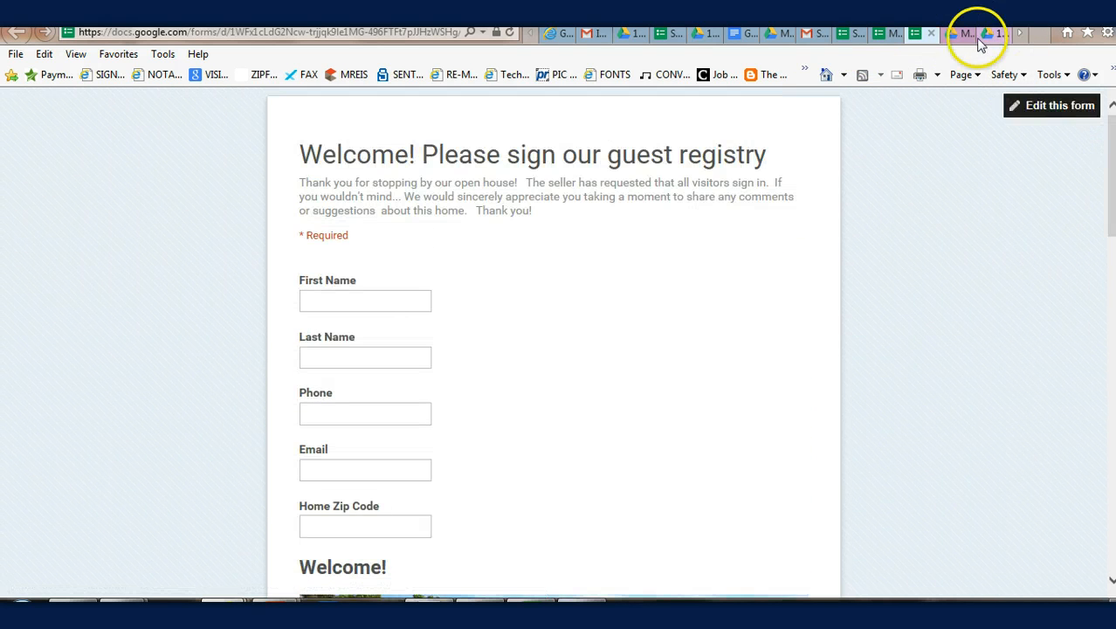
left_click(930, 33)
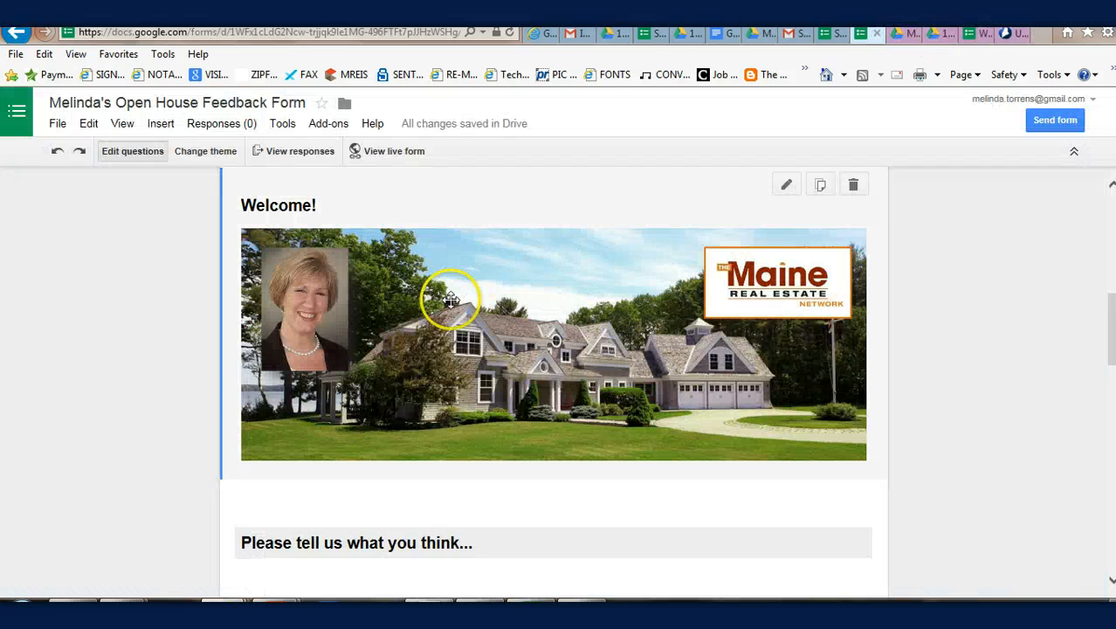
Step: Replace the signature name in the closing thank-you section's description with "Type your email signature" and finish editing the section
left_click_drag(1112, 331, 1080, 527)
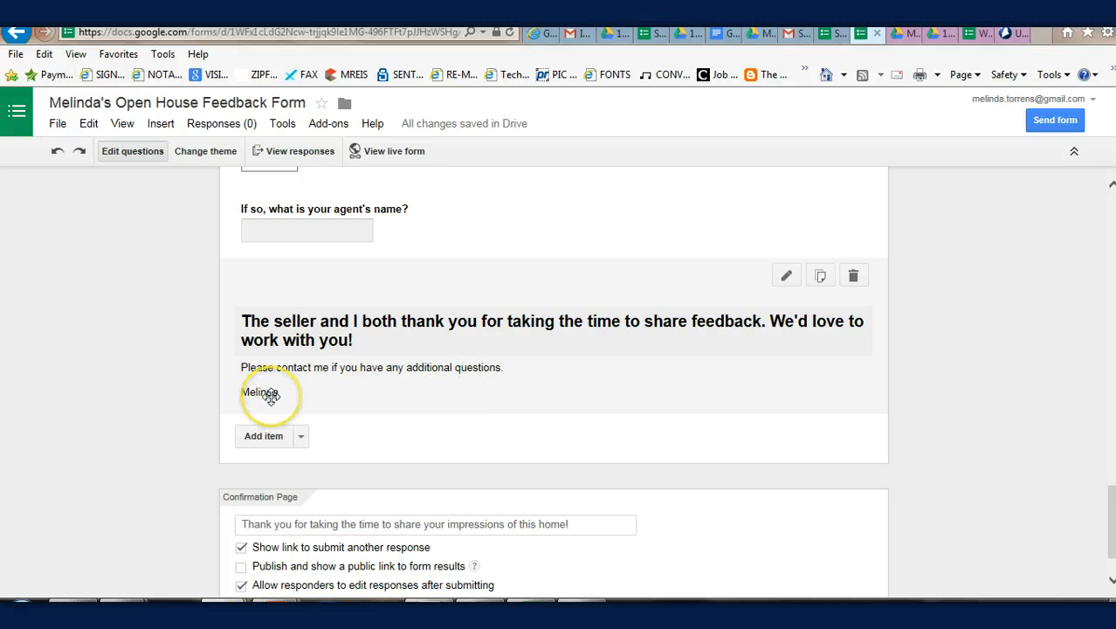
left_click(787, 278)
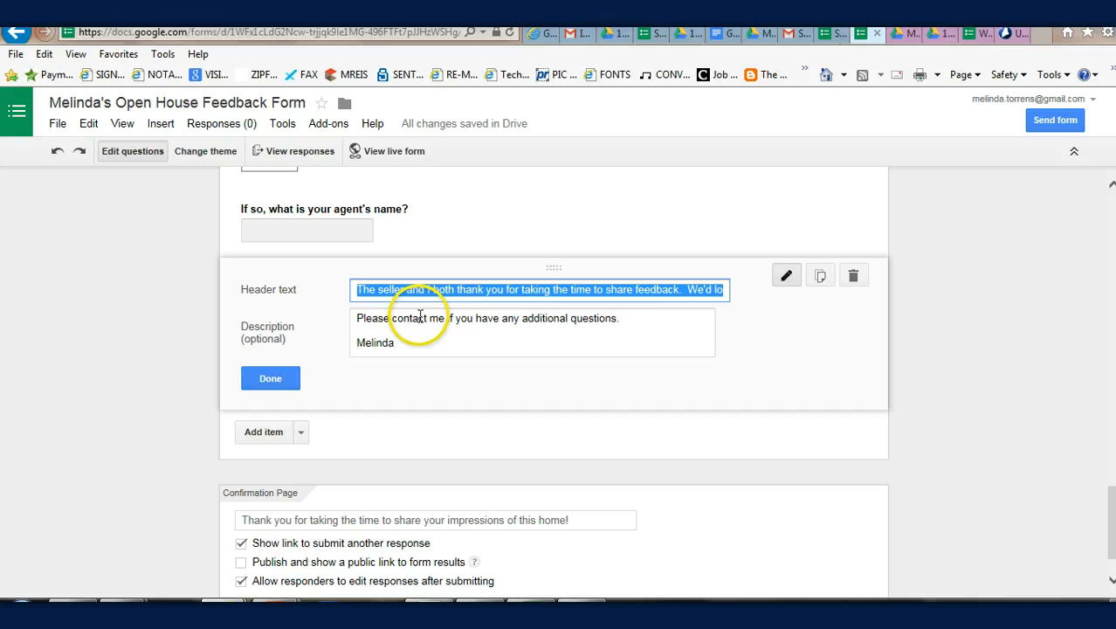
left_click(398, 344)
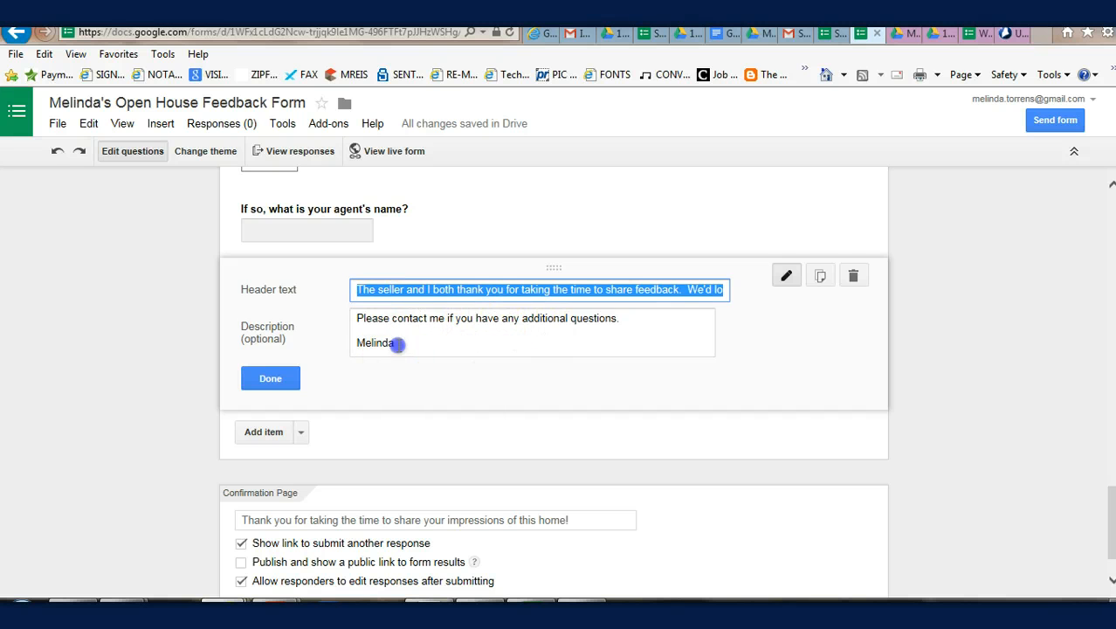
left_click(398, 346)
double_click(398, 346)
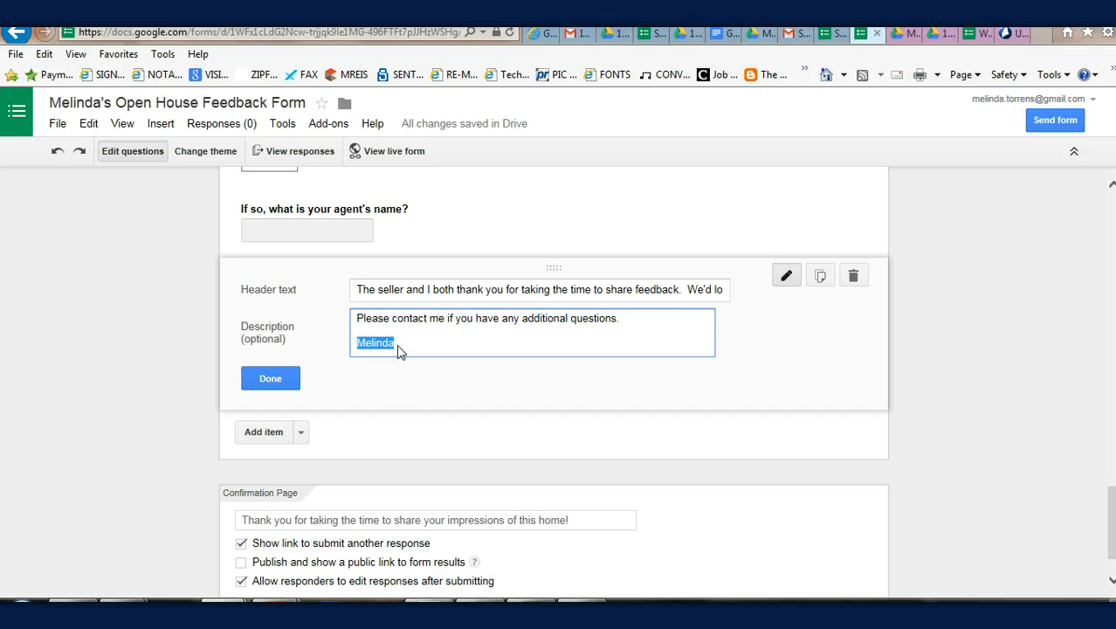
type("Type your email signature")
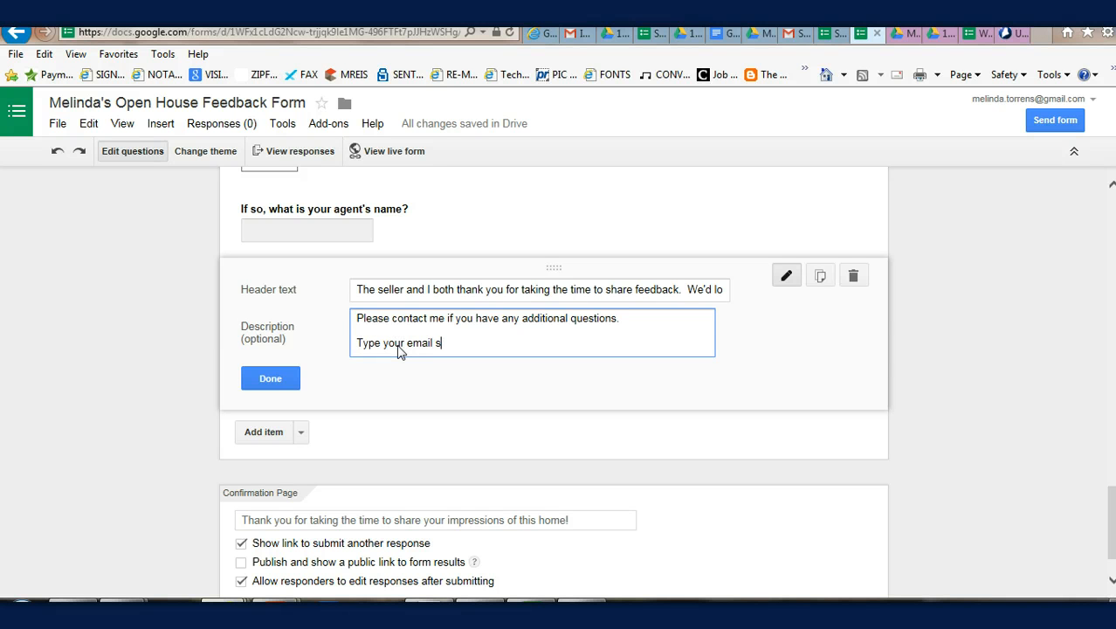
left_click(284, 385)
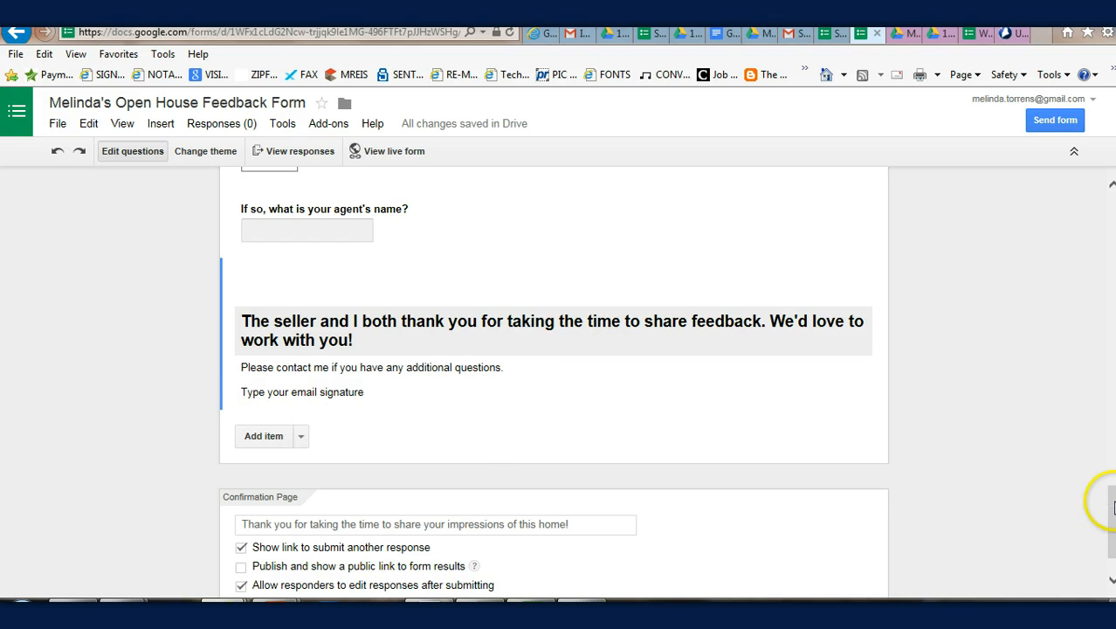
Step: Duplicate the location/neighborhood rating question and retitle the copy "Does the house interest you?"
left_click_drag(1113, 507, 1059, 379)
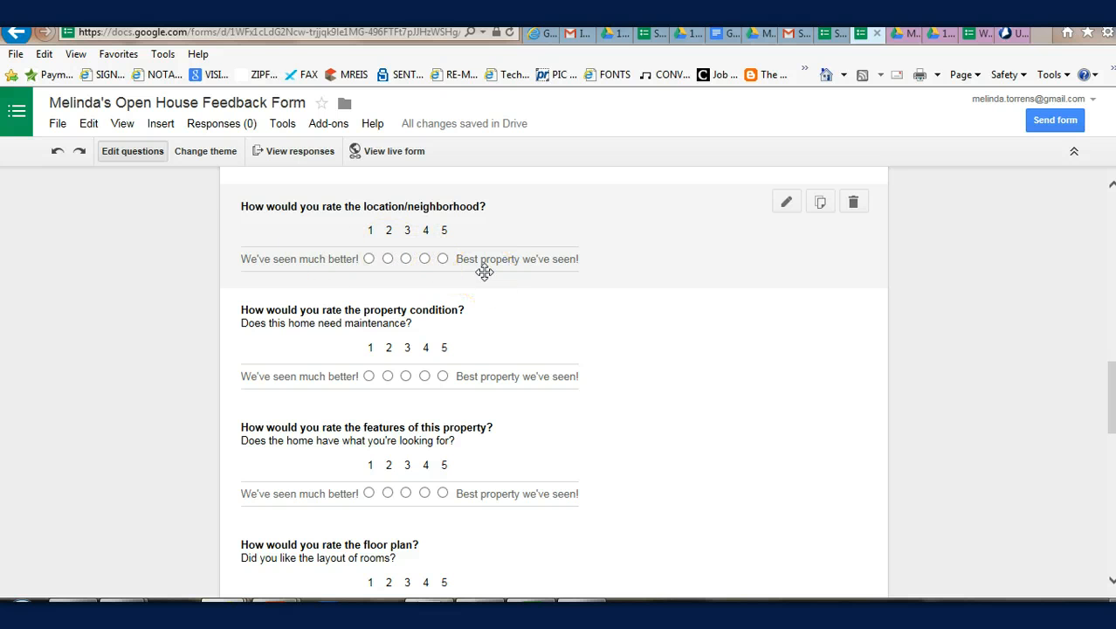
left_click(821, 202)
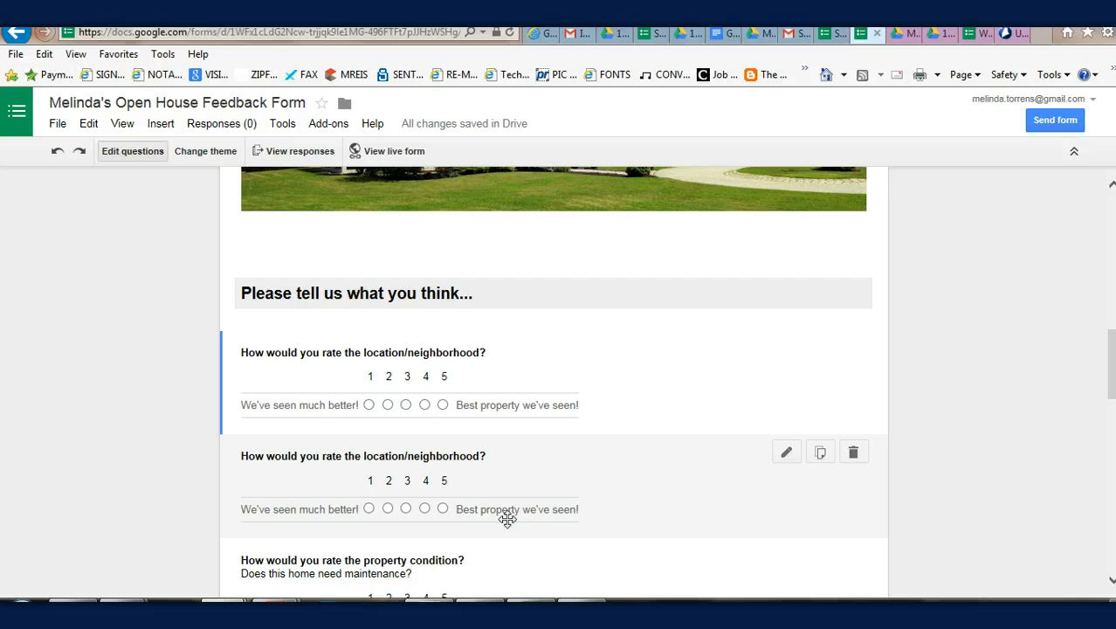
left_click(790, 453)
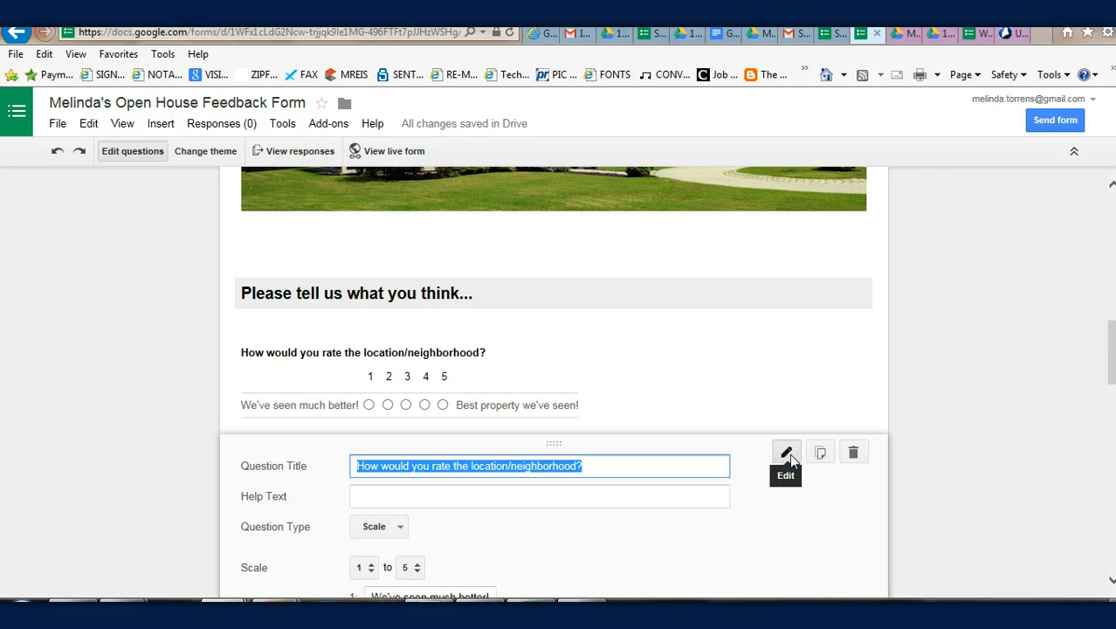
left_click_drag(1110, 357, 1109, 387)
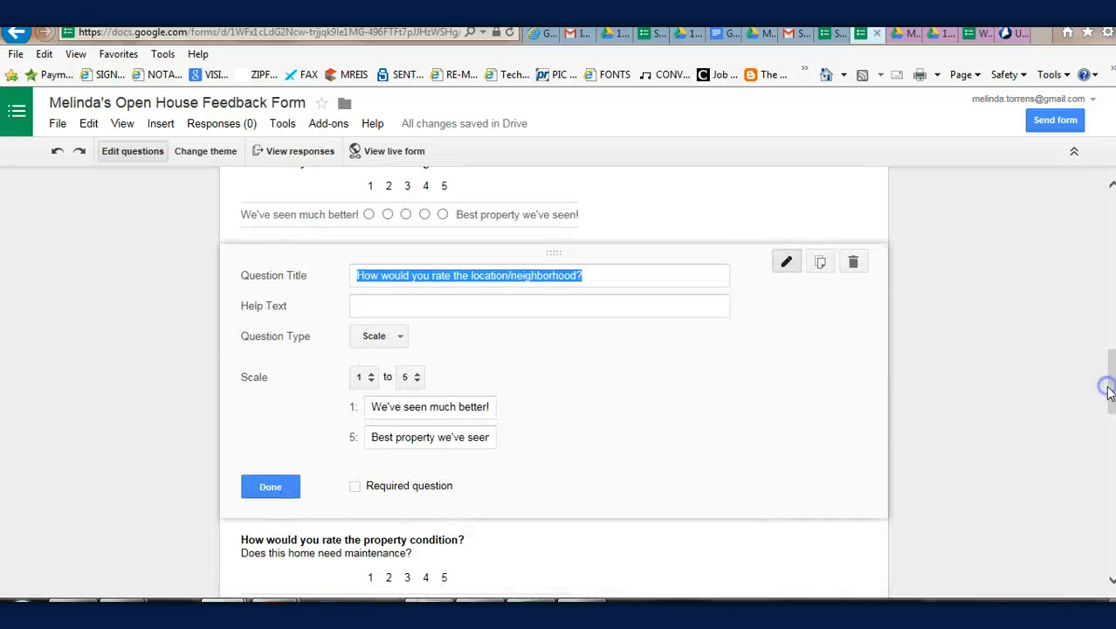
left_click(587, 276)
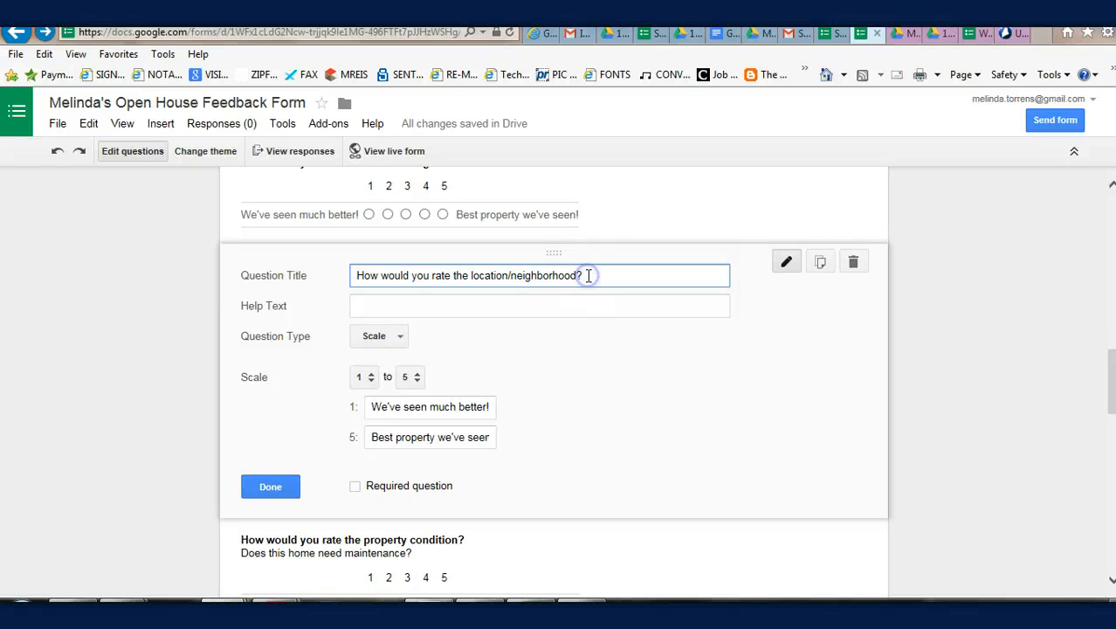
triple_click(587, 277)
type("Di")
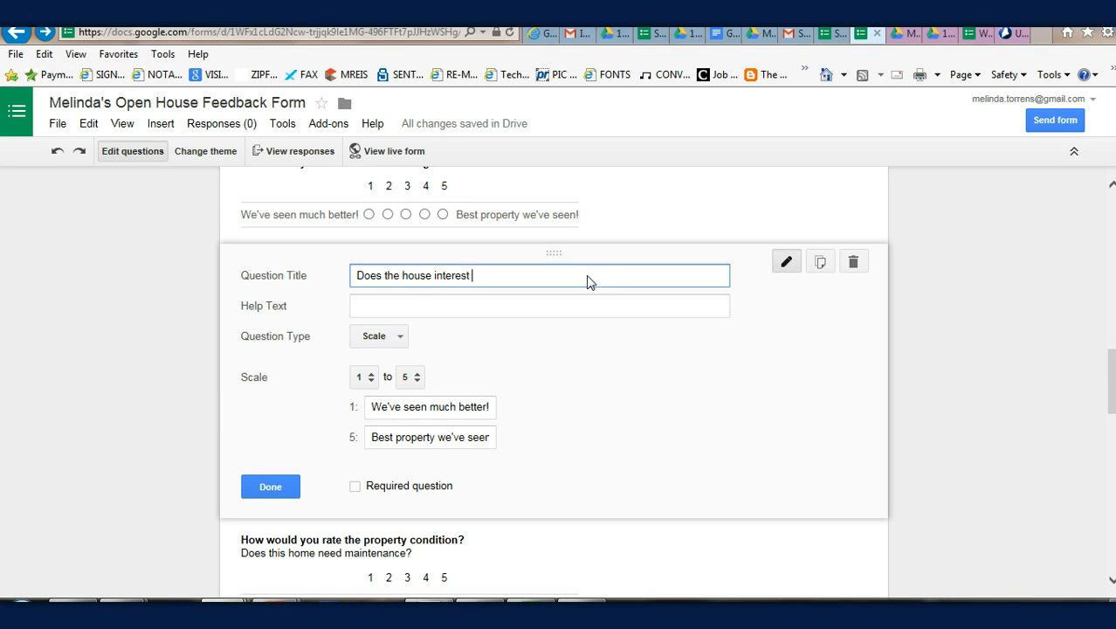
Step: Label the new question's scale "Not at all" at 1 and "It sure does!" at 5, and finish editing it
left_click(466, 303)
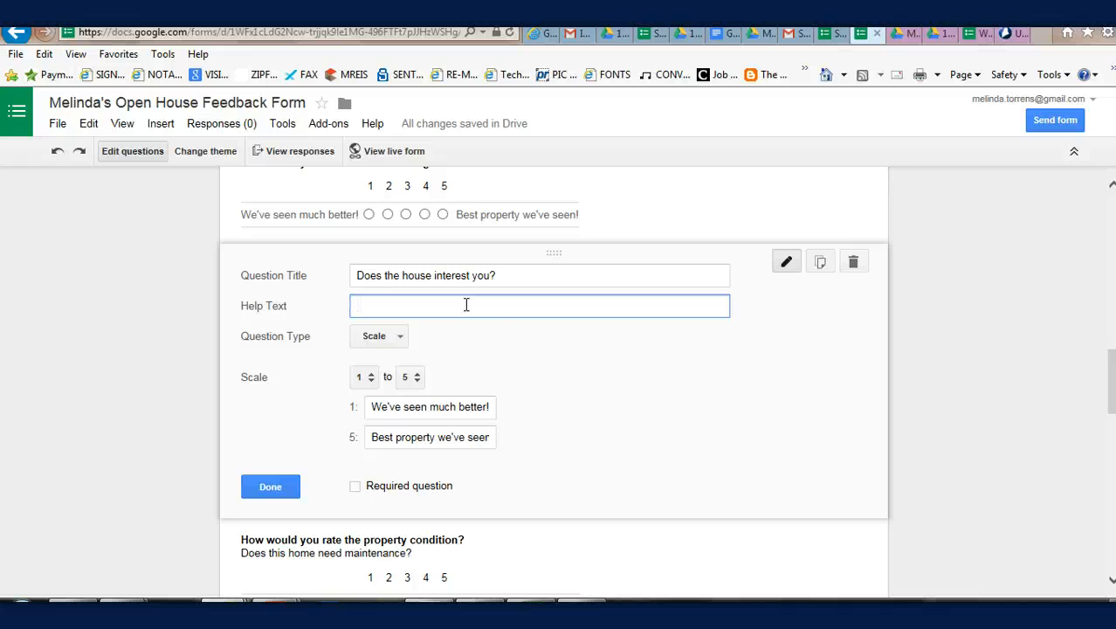
double_click(456, 407)
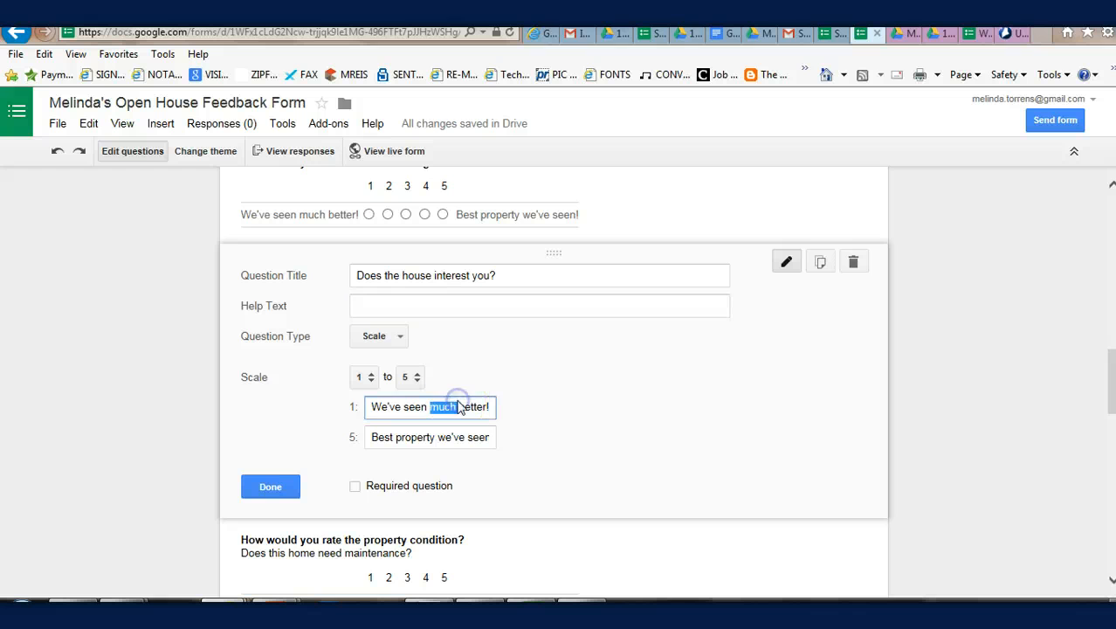
triple_click(459, 408)
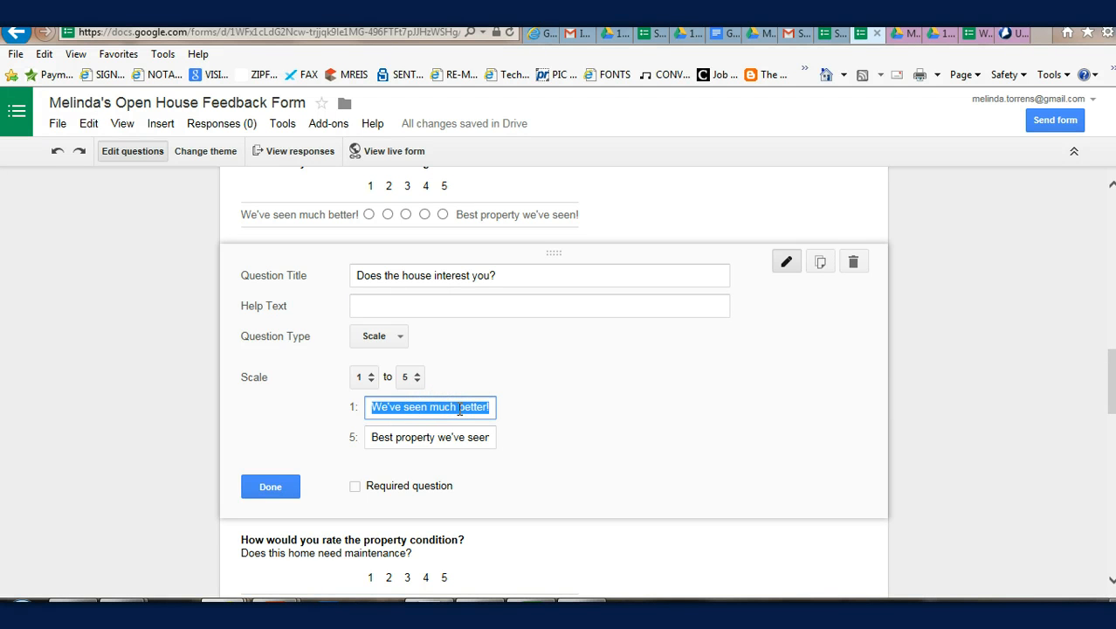
type("Not at all")
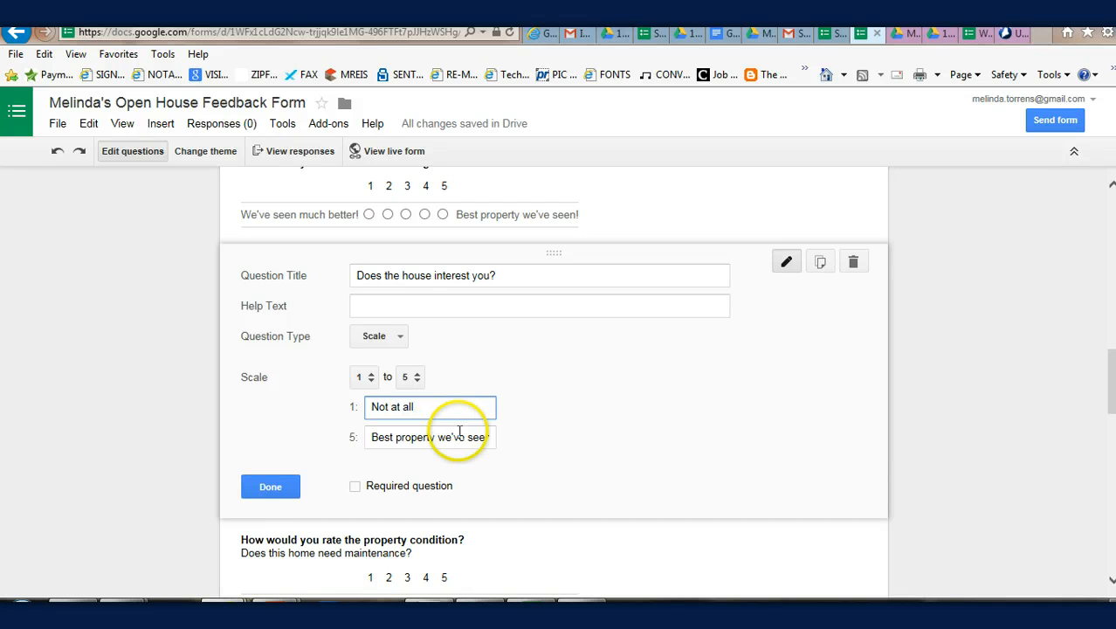
double_click(458, 433)
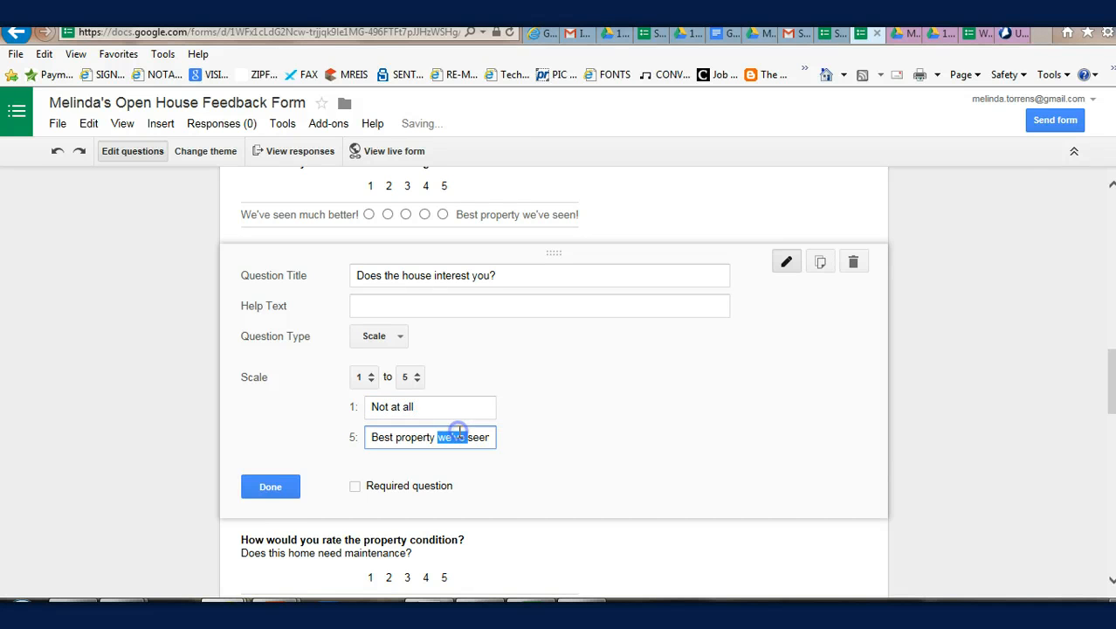
triple_click(460, 436)
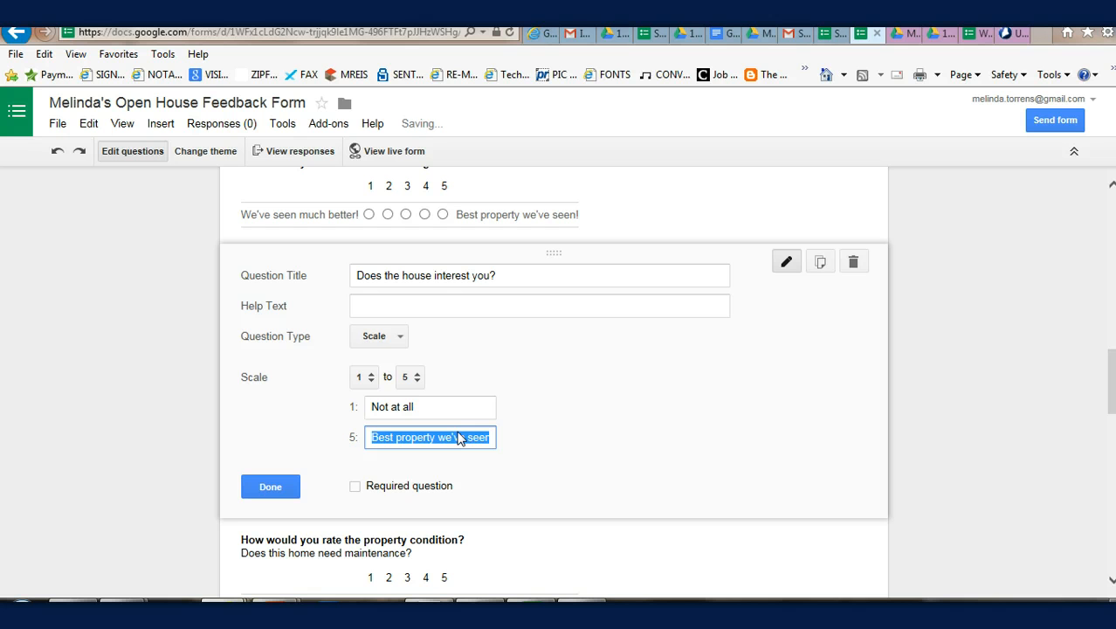
type("It sure does!")
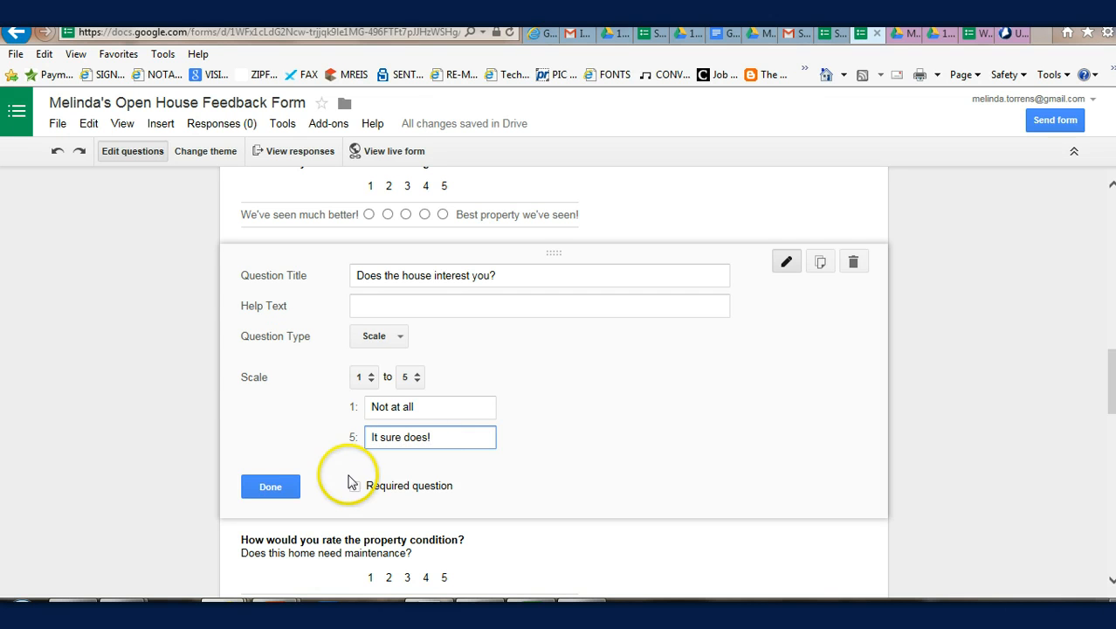
left_click(289, 491)
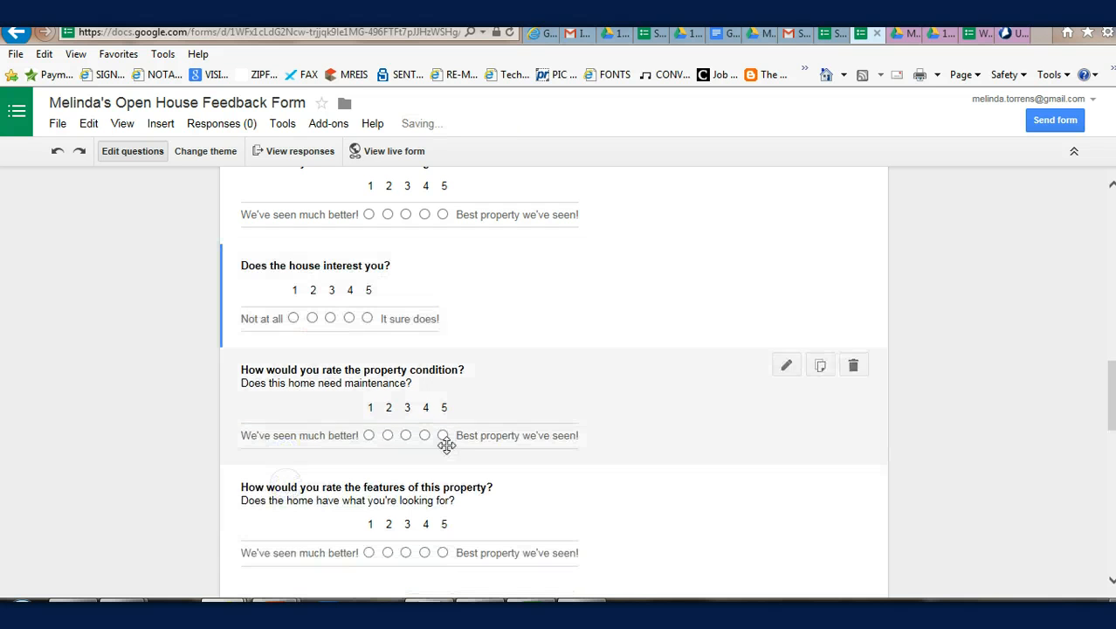
Step: Try making the property condition rating question required, clear that setting again, and finish editing the question
mouse_move(853, 319)
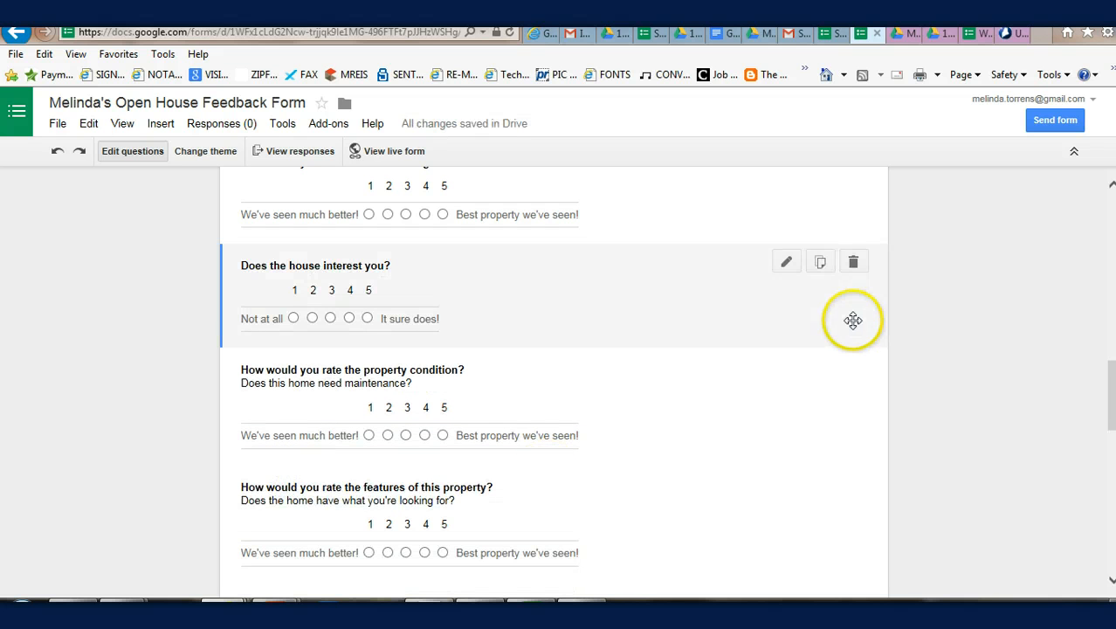
mouse_move(760, 410)
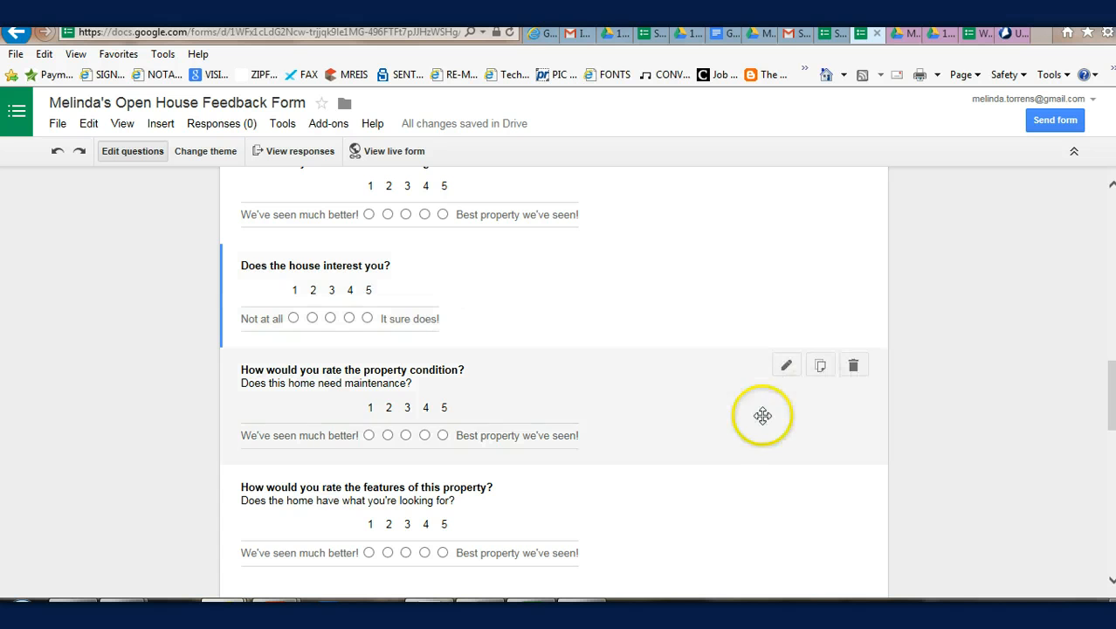
left_click(786, 366)
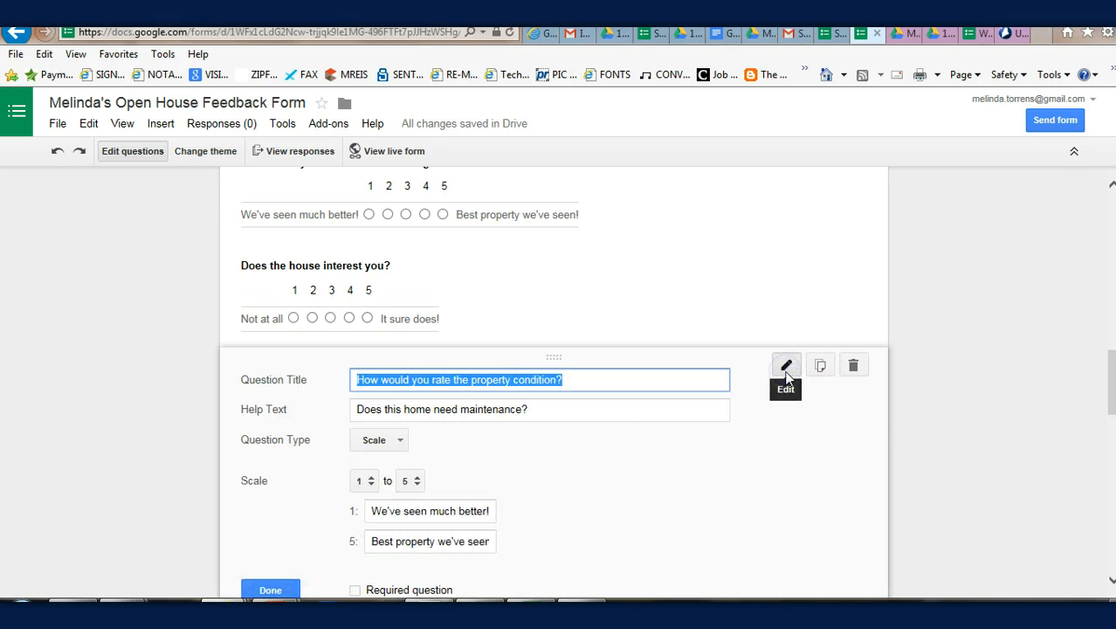
left_click(355, 590)
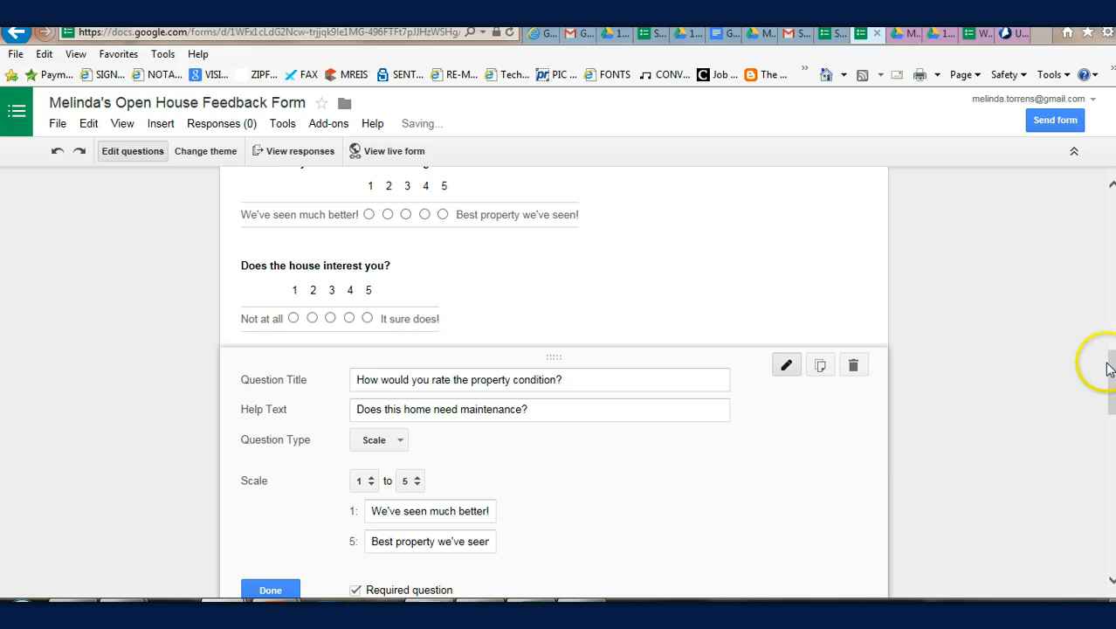
mouse_move(1111, 371)
left_mouse_down()
mouse_move(1111, 411)
mouse_move(1109, 393)
left_mouse_up()
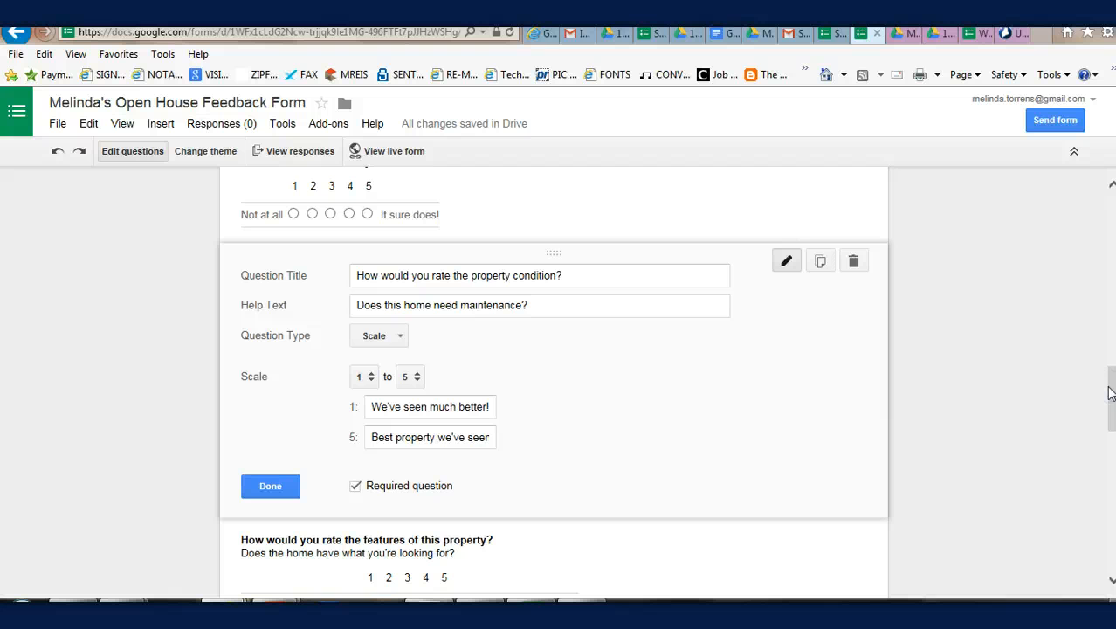
left_click(354, 486)
left_click(283, 489)
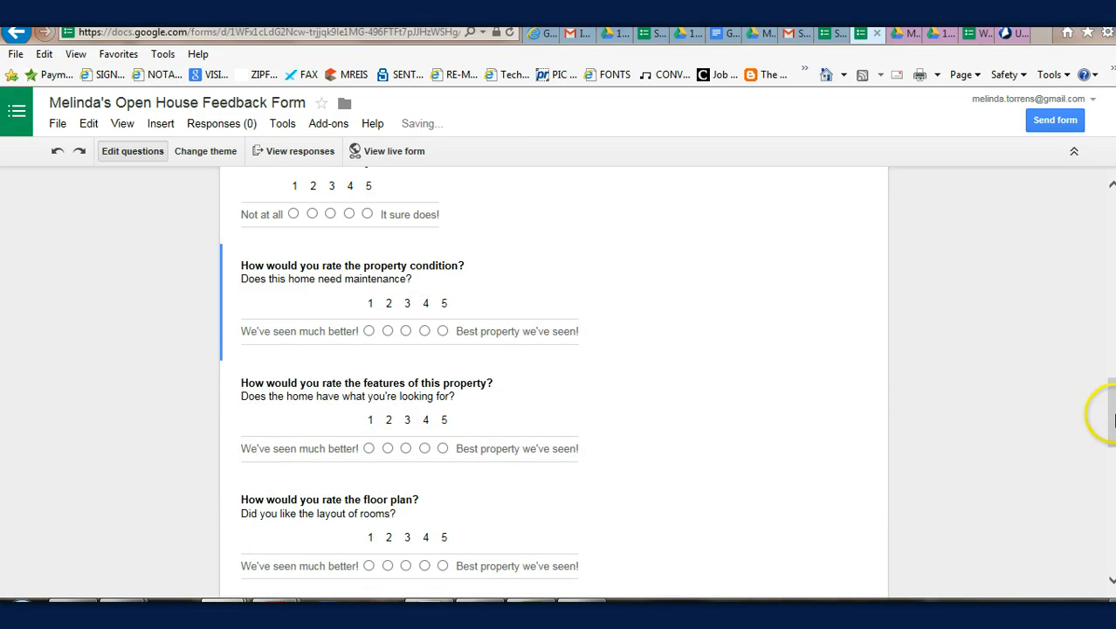
Step: Try making the Email question in the guest registry required, and clear that setting again
left_click_drag(1112, 422, 1077, 251)
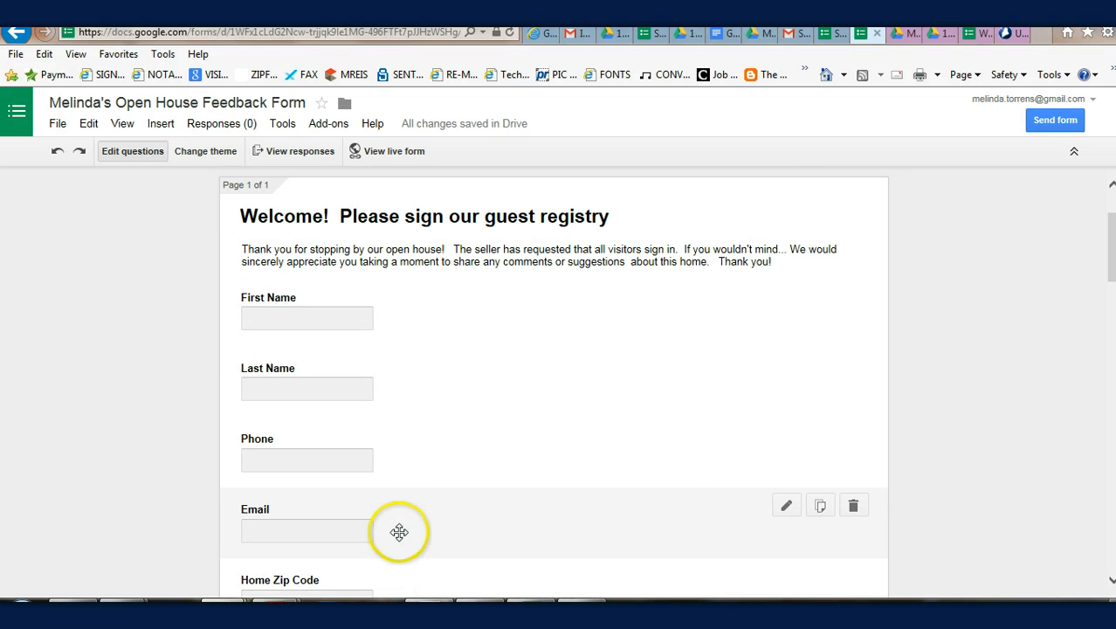
left_click(786, 509)
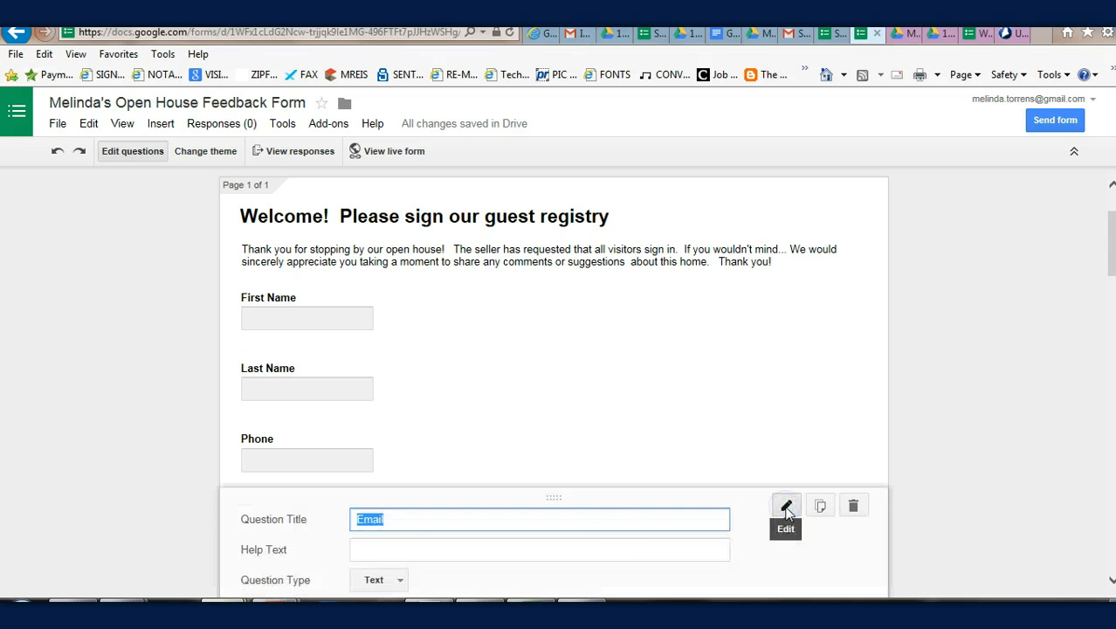
scroll(1108, 262, "down", 5)
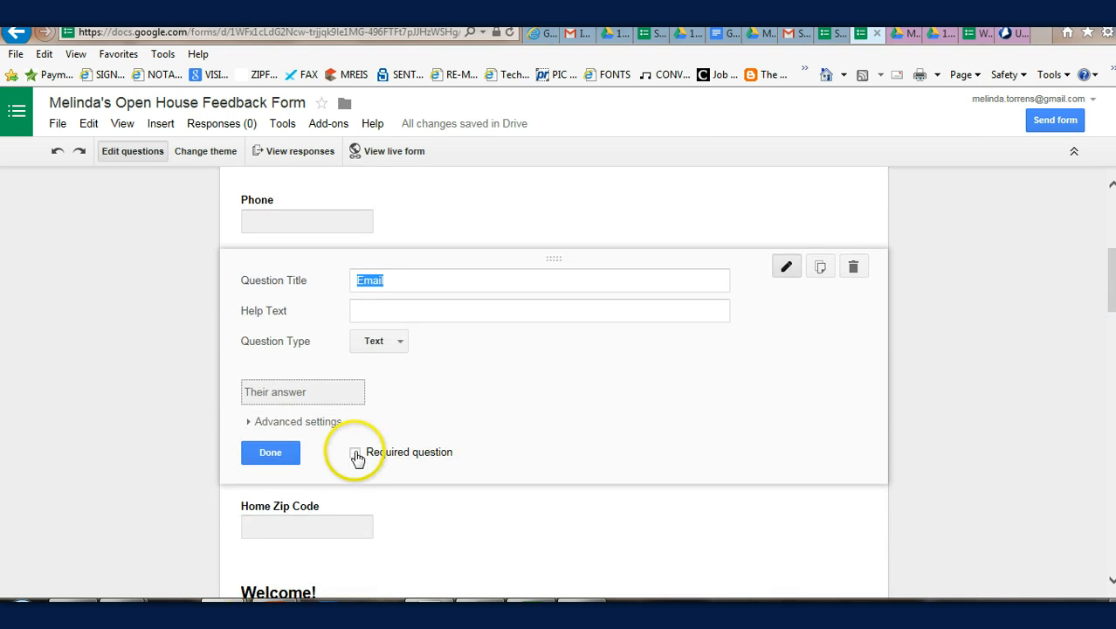
left_click(355, 452)
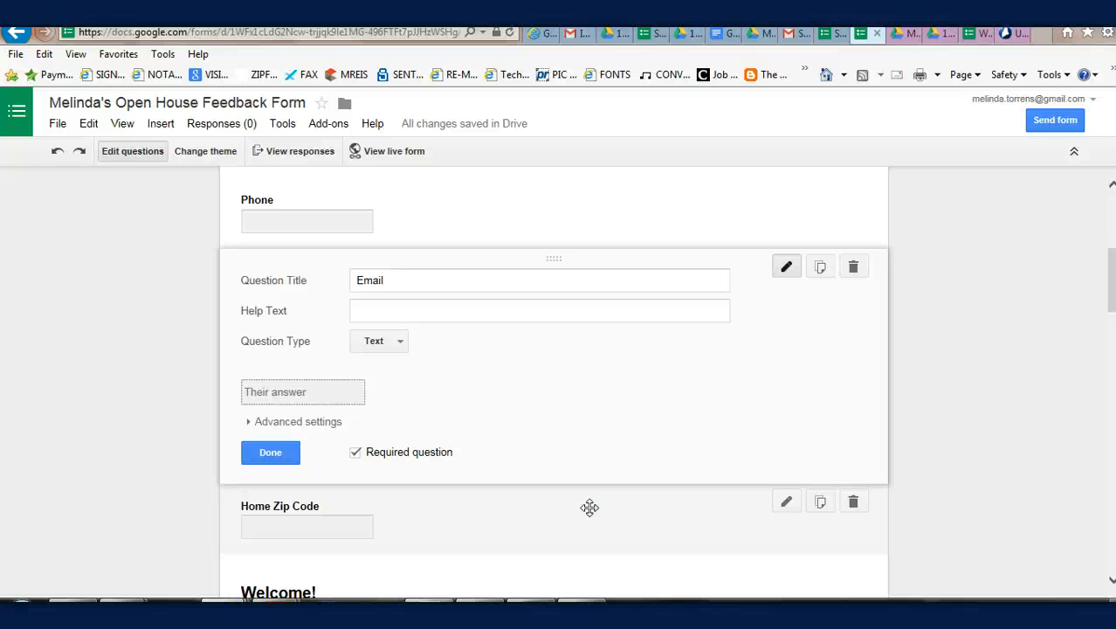
left_click(354, 452)
Step: Make the Home Zip Code question required, retitle it "Current Zip Code", and finish editing it
left_click(421, 545)
left_click(787, 503)
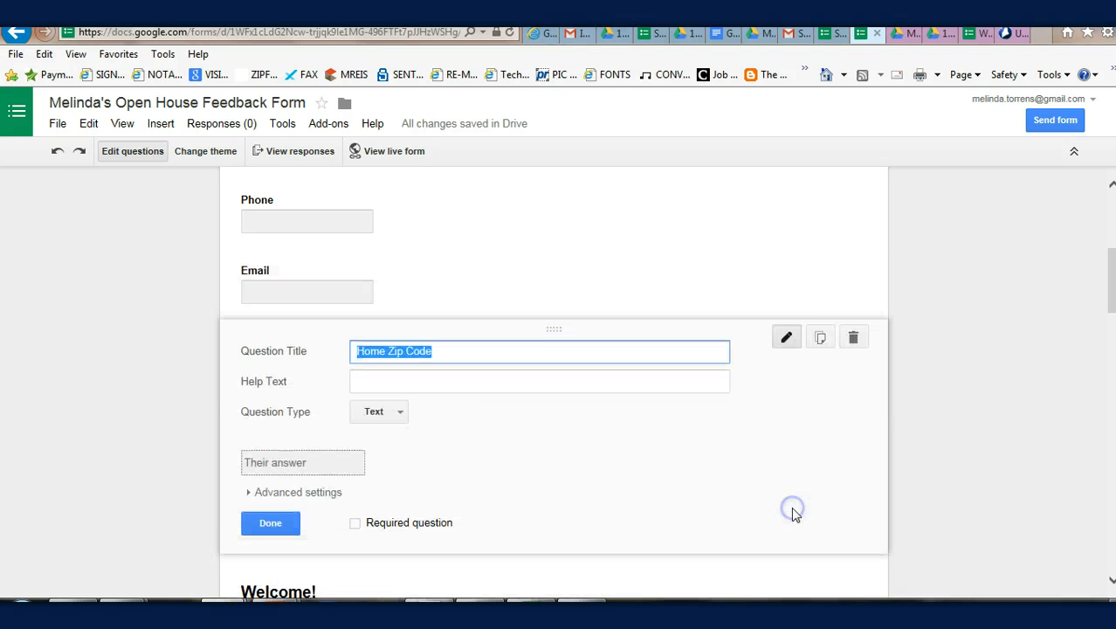
left_click(355, 523)
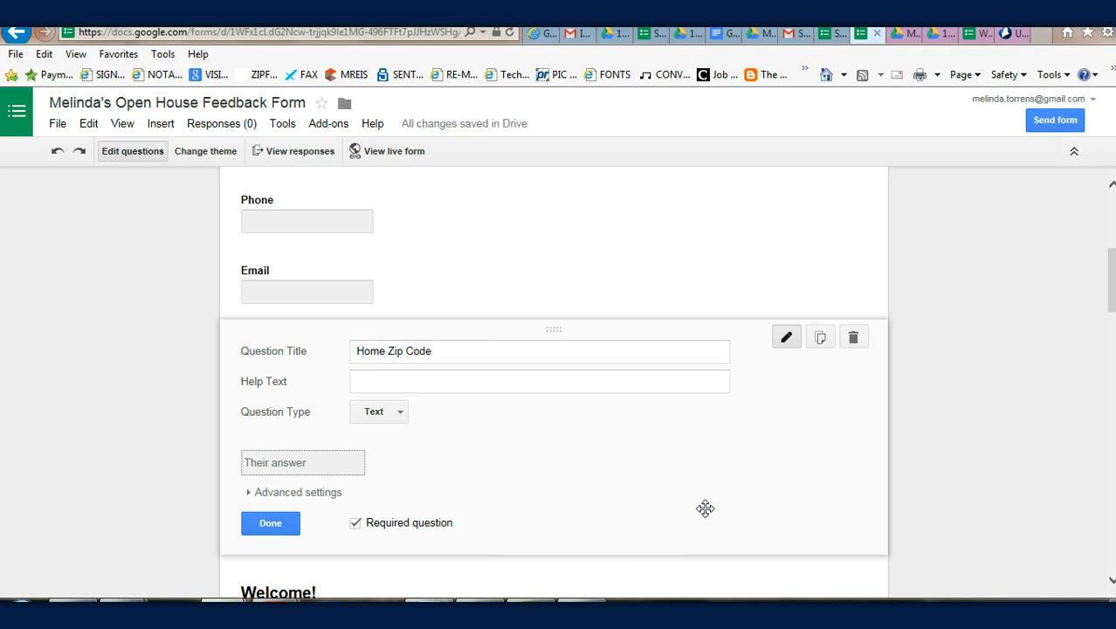
left_click(375, 351)
double_click(376, 352)
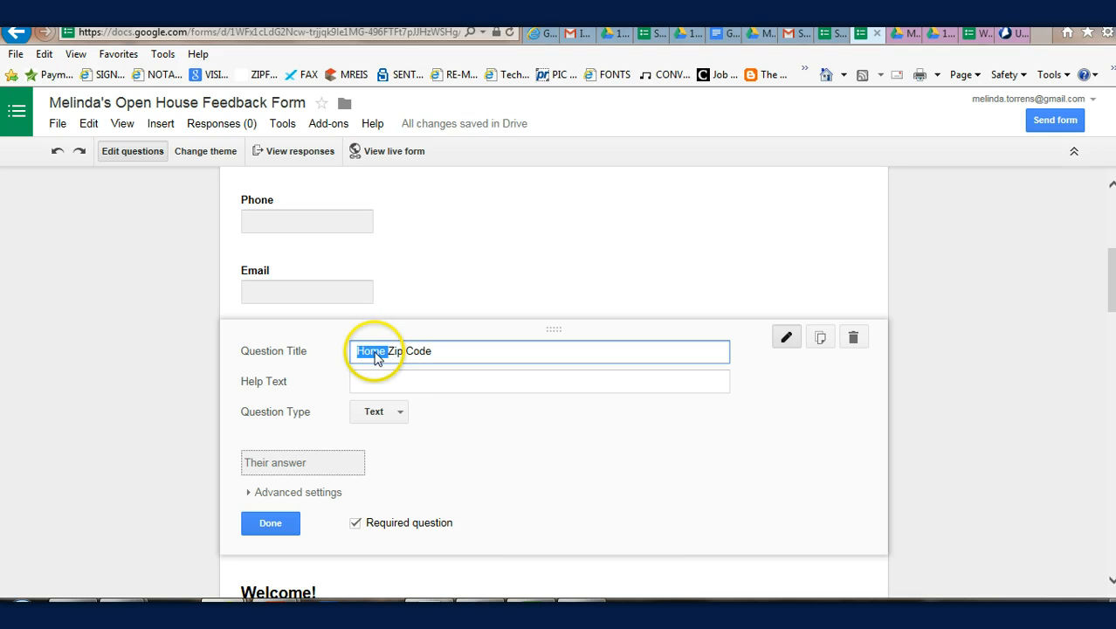
type("Current")
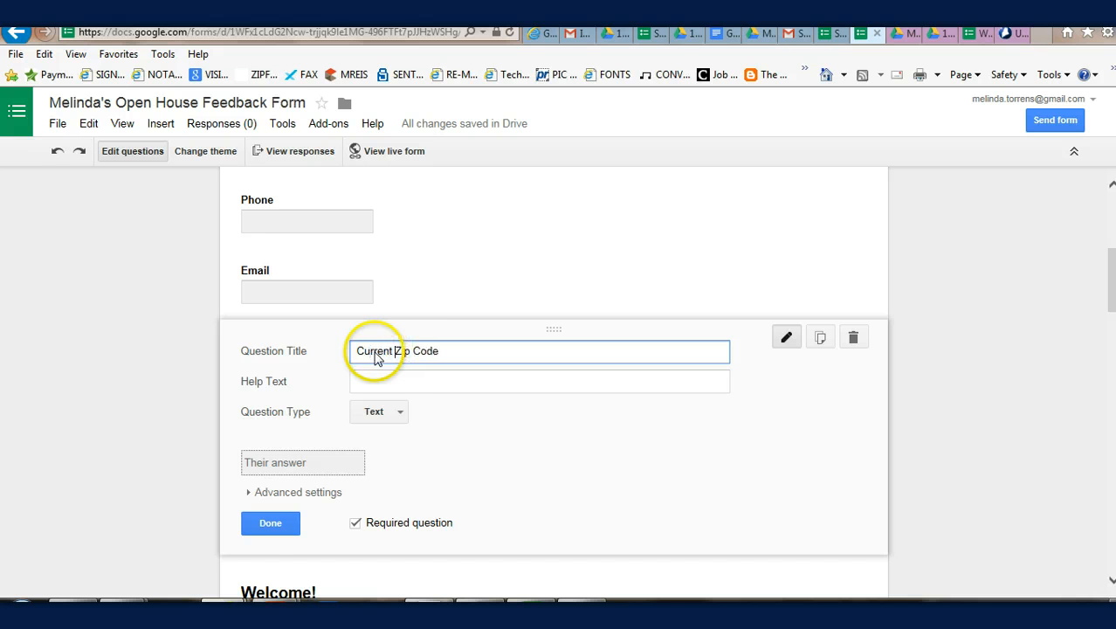
left_click(259, 526)
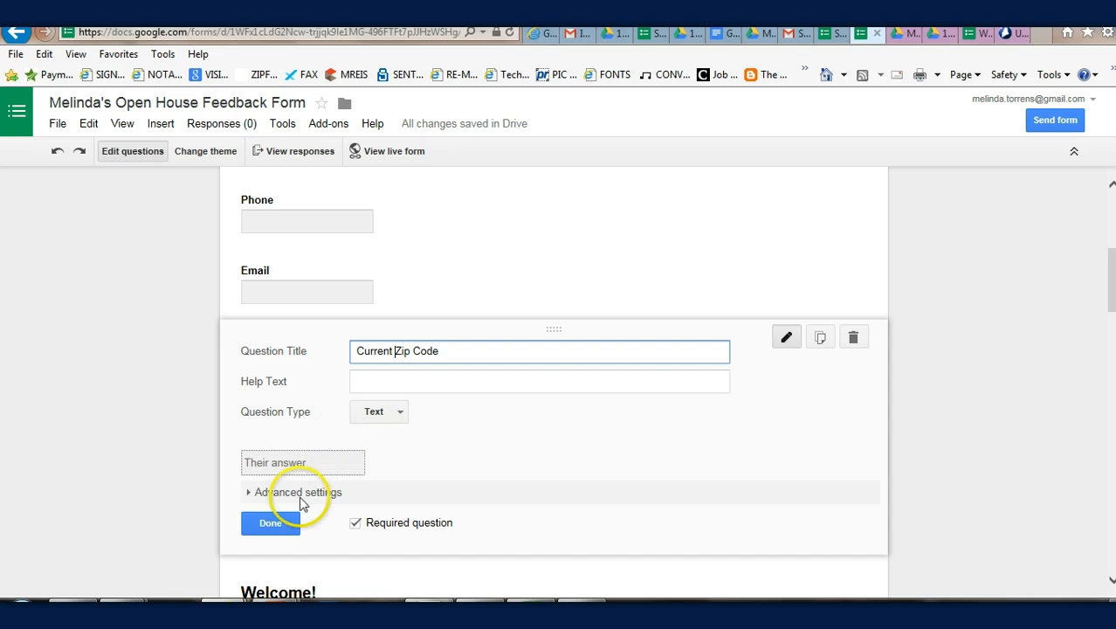
Step: Finish editing the Current Zip Code question and open the live form to review the guest registry fields
left_click(278, 527)
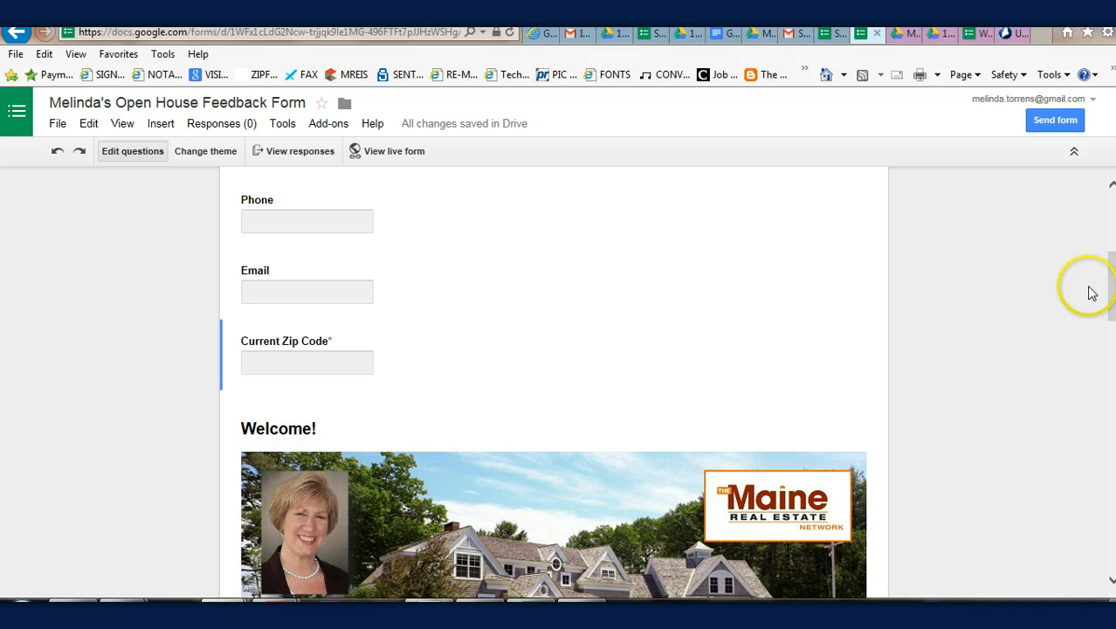
left_click_drag(1104, 286, 1107, 212)
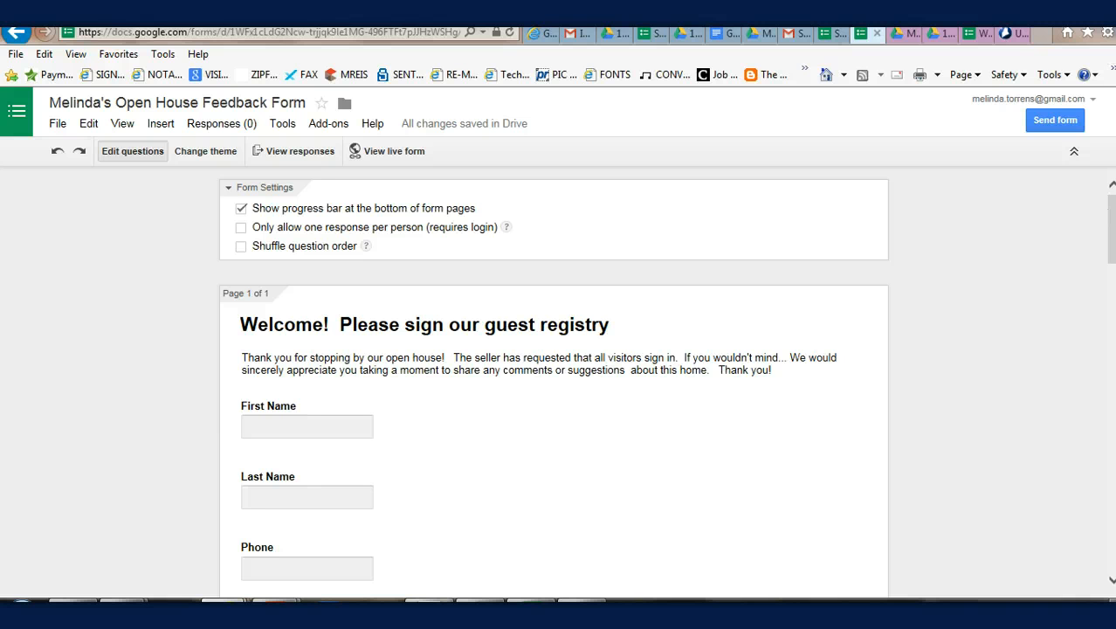
left_click(1112, 262)
left_click(388, 151)
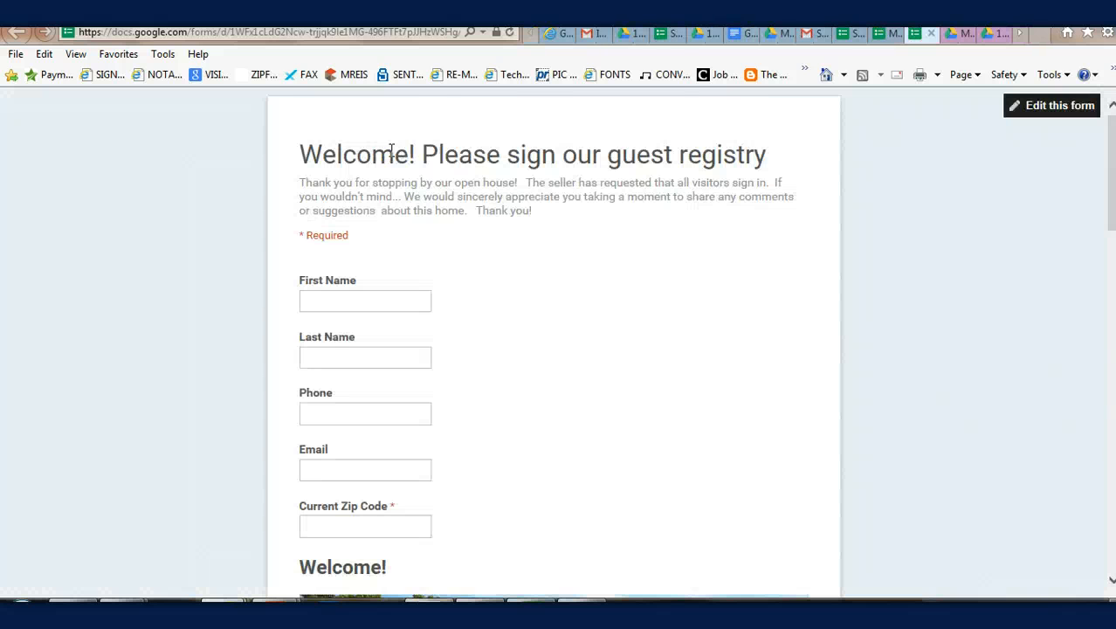
left_click(1111, 203)
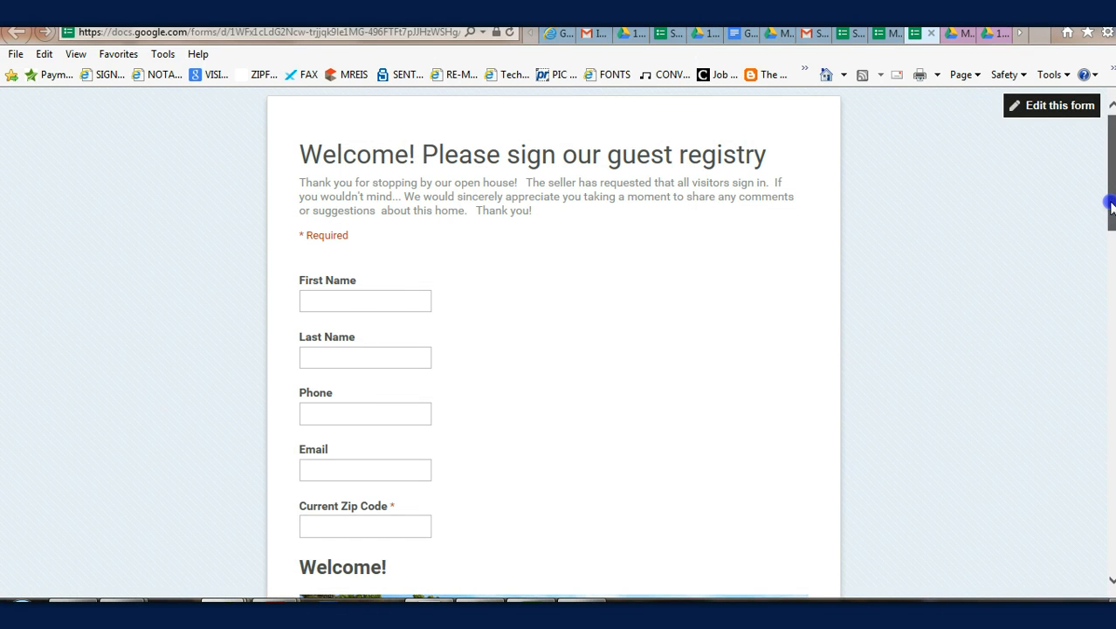
left_click_drag(1111, 204, 1108, 248)
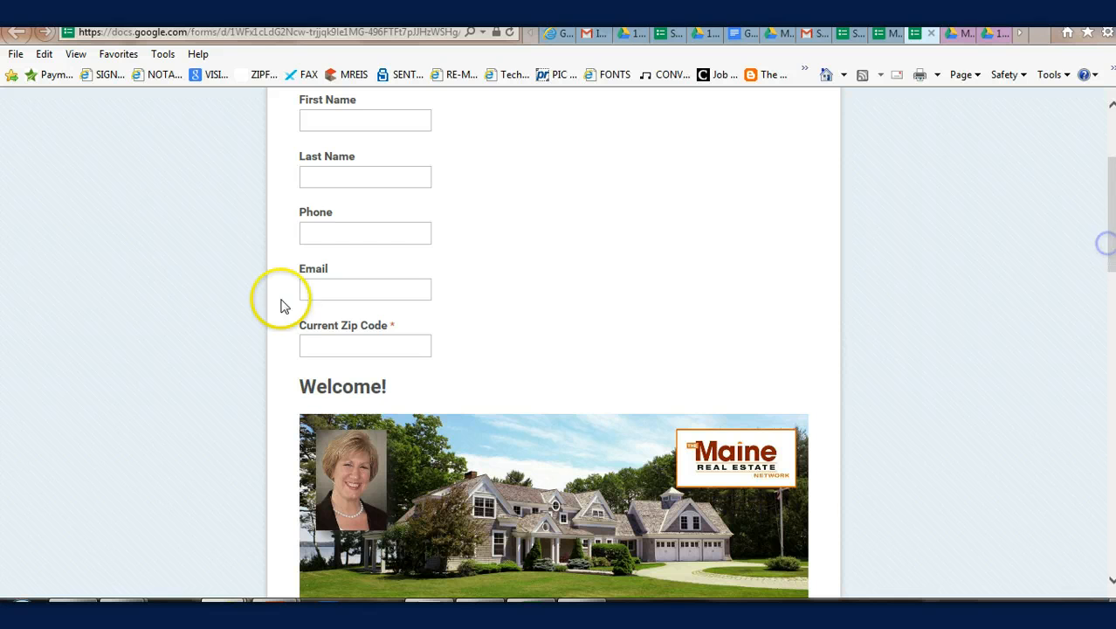
Step: Test the live form by entering a sample zip code and trying to submit it, and close the live form
left_click(399, 343)
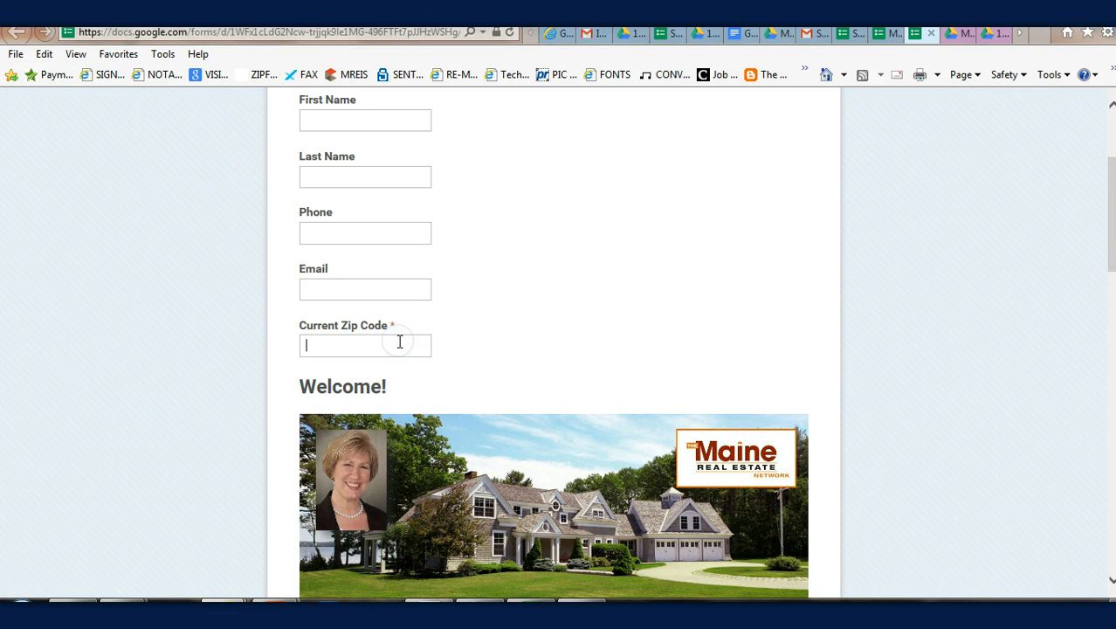
type("0496")
key("BackSpace")
key("BackSpace")
type("096")
left_click_drag(1114, 240, 1082, 530)
left_click(337, 472)
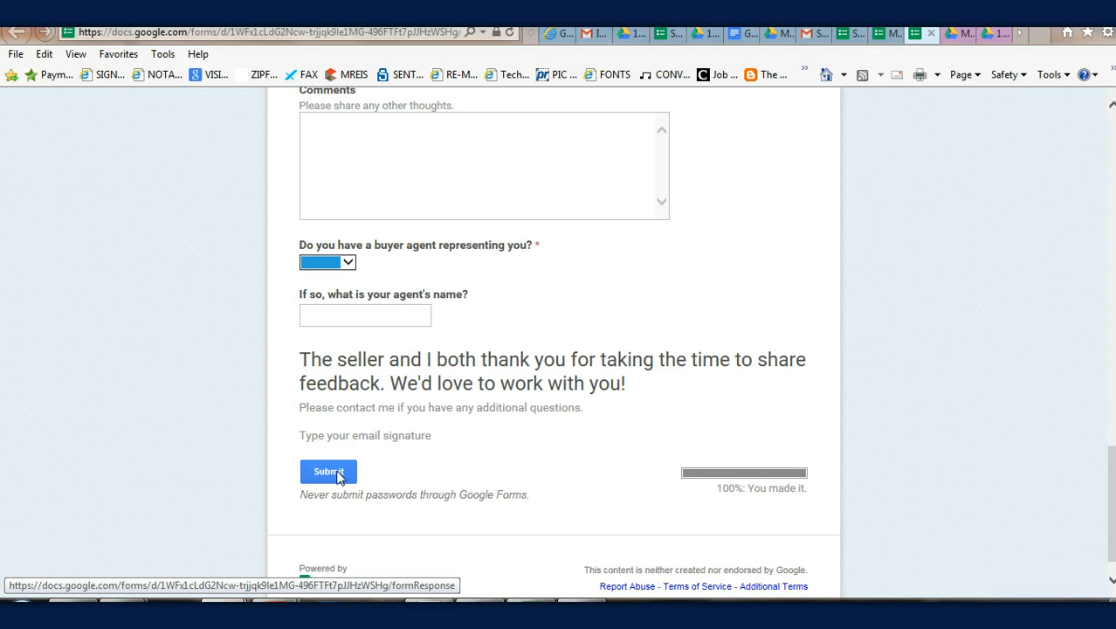
left_click(332, 473)
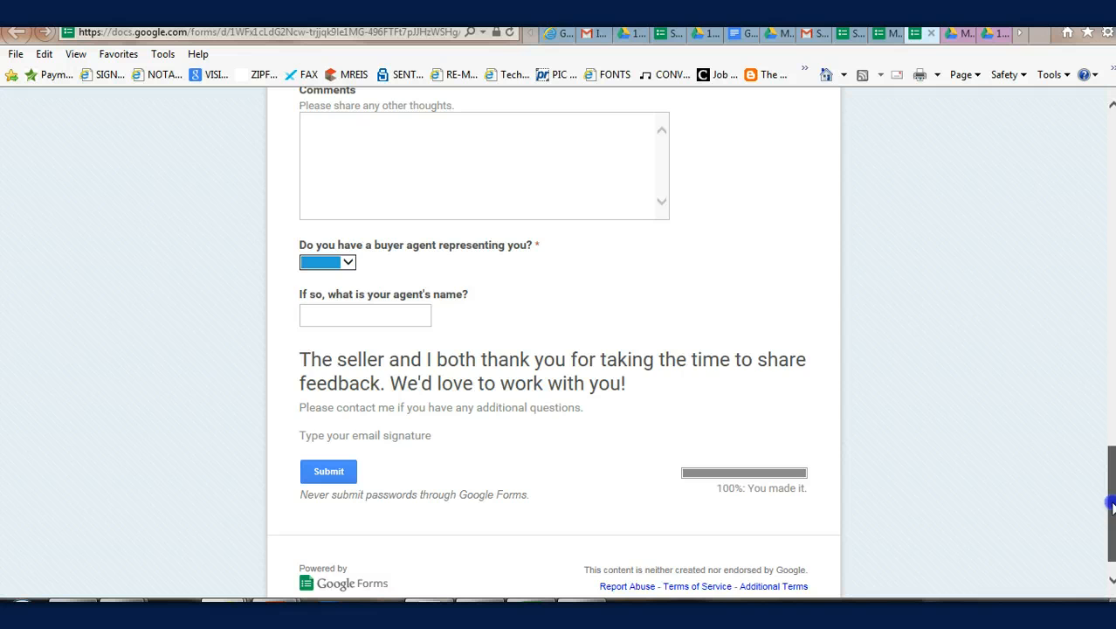
left_click_drag(1111, 505, 1072, 142)
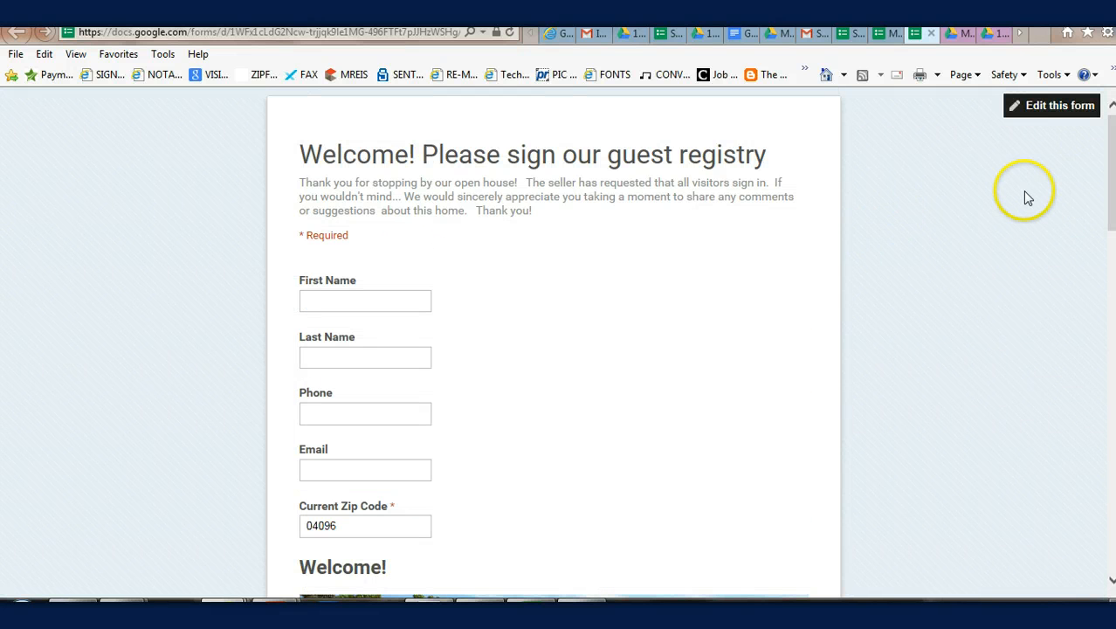
left_click(932, 33)
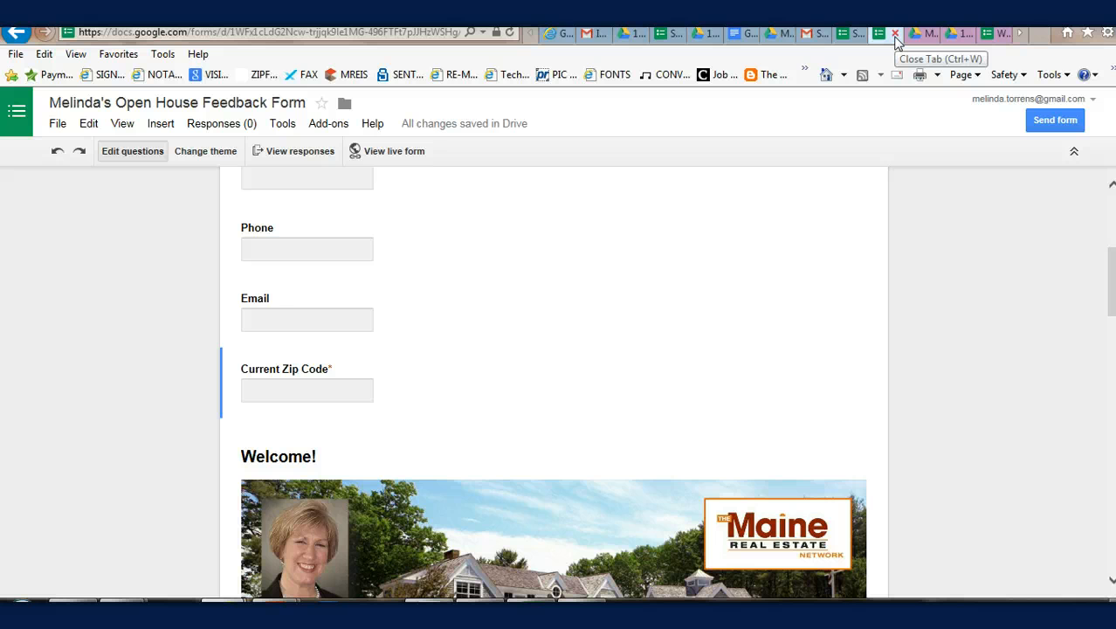
Step: Open the options for sending the form and select the full link to share
left_click(1002, 395)
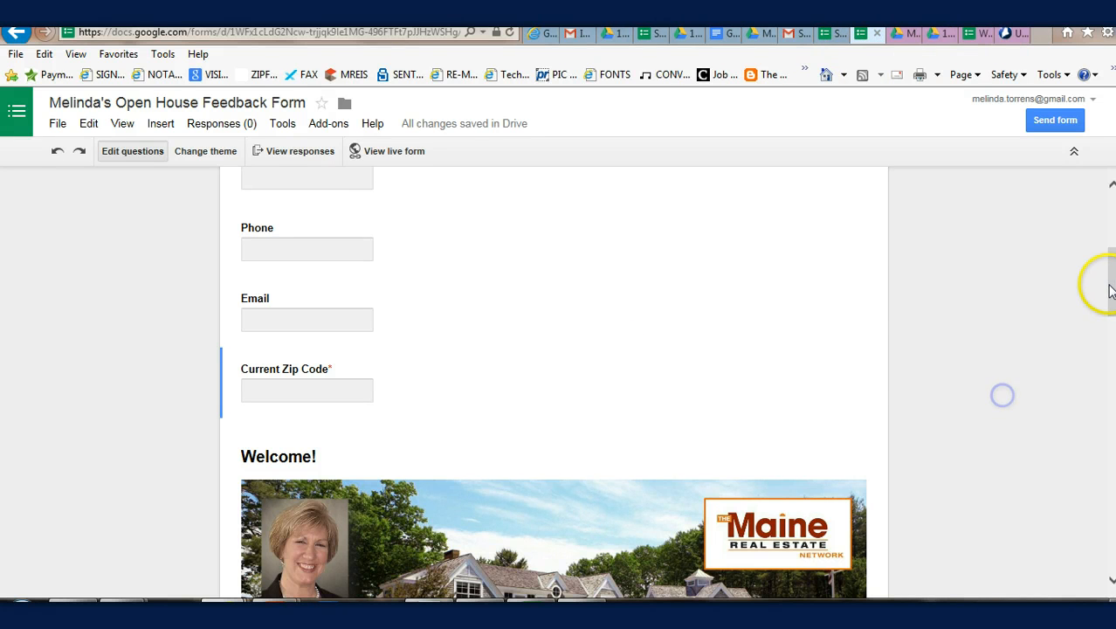
left_click_drag(1111, 293, 1111, 245)
left_click(1057, 120)
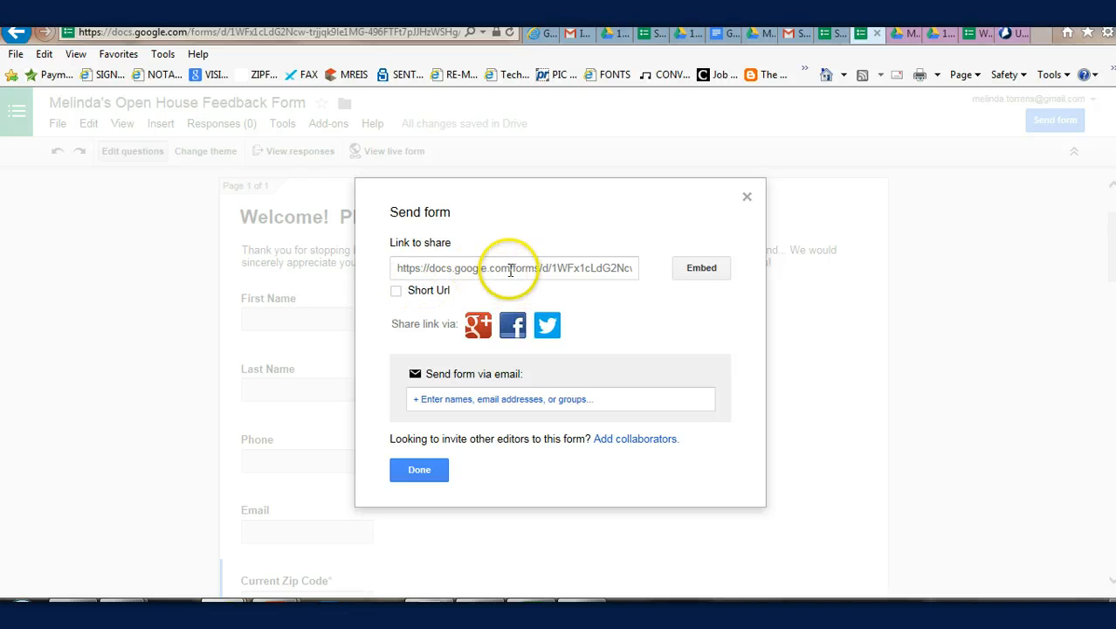
left_click(511, 268)
left_click(511, 268)
double_click(512, 269)
left_click(511, 268)
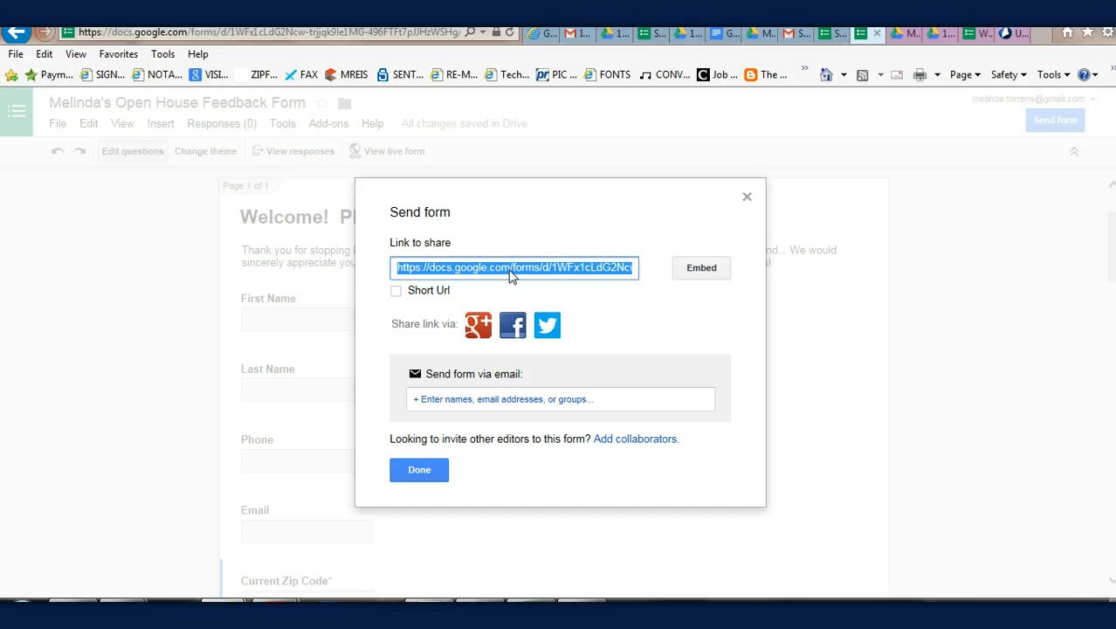
right_click(512, 274)
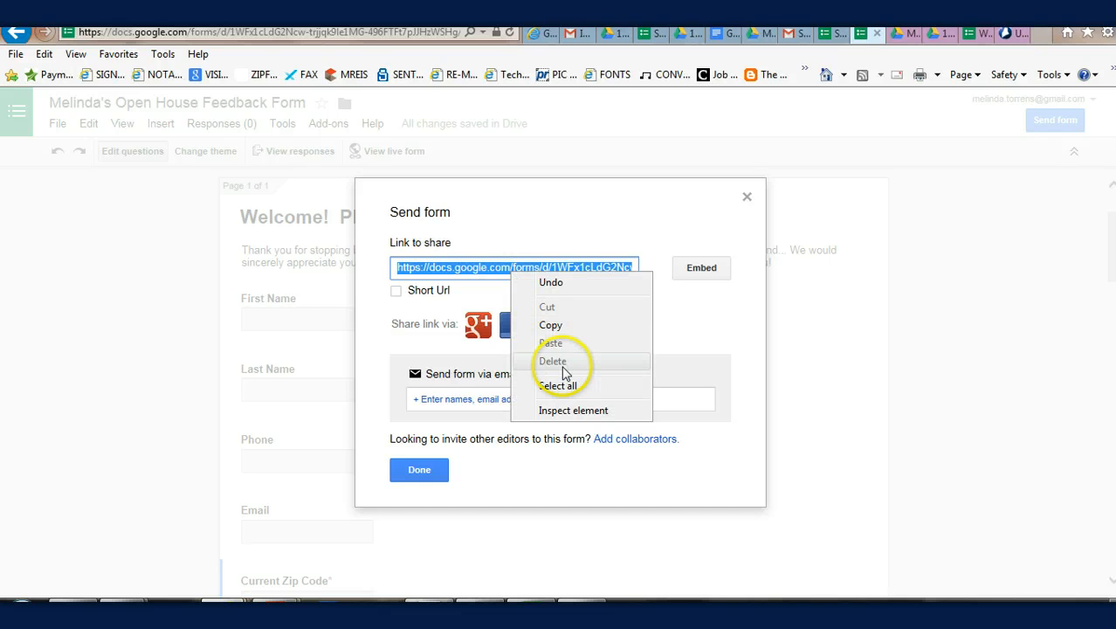
left_click(846, 306)
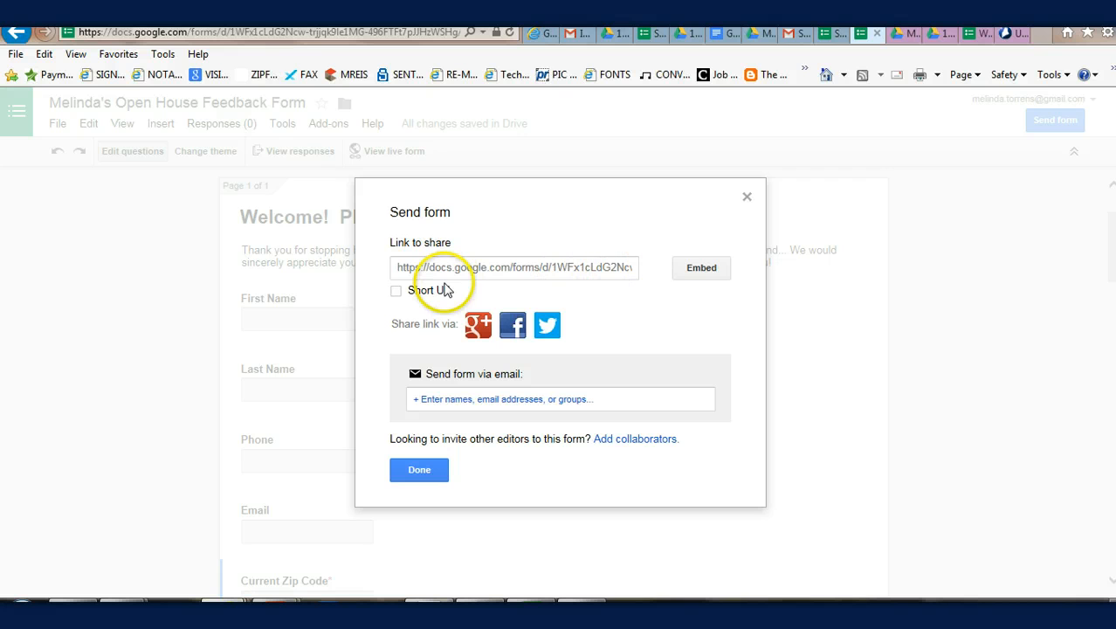
Step: Switch the share link to a short URL and open the fields for sending the form via email
left_click(396, 291)
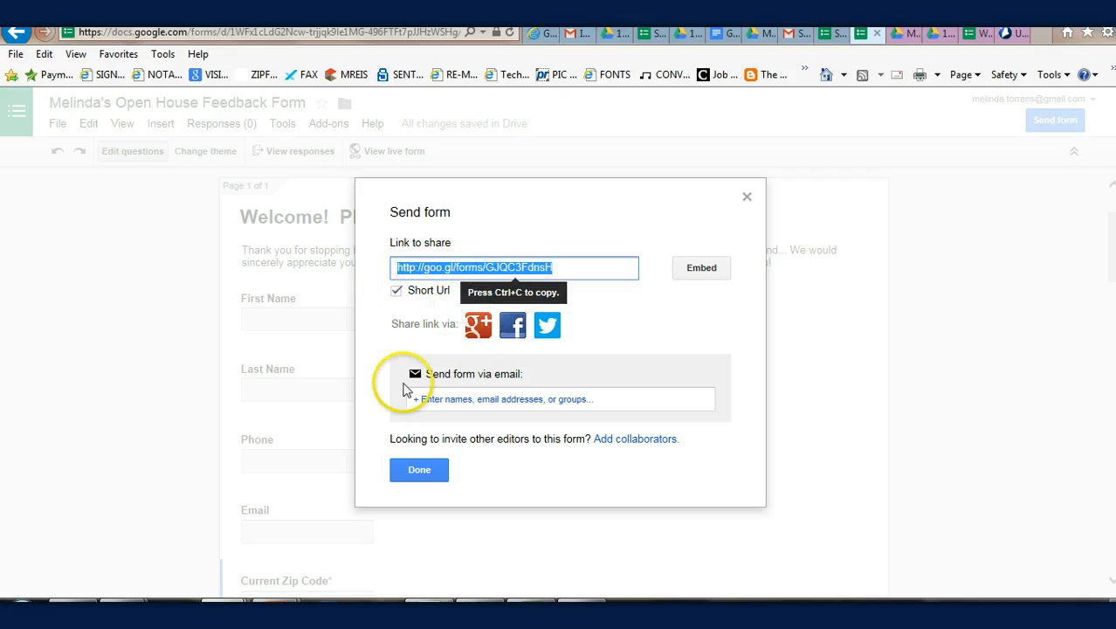
left_click(601, 399)
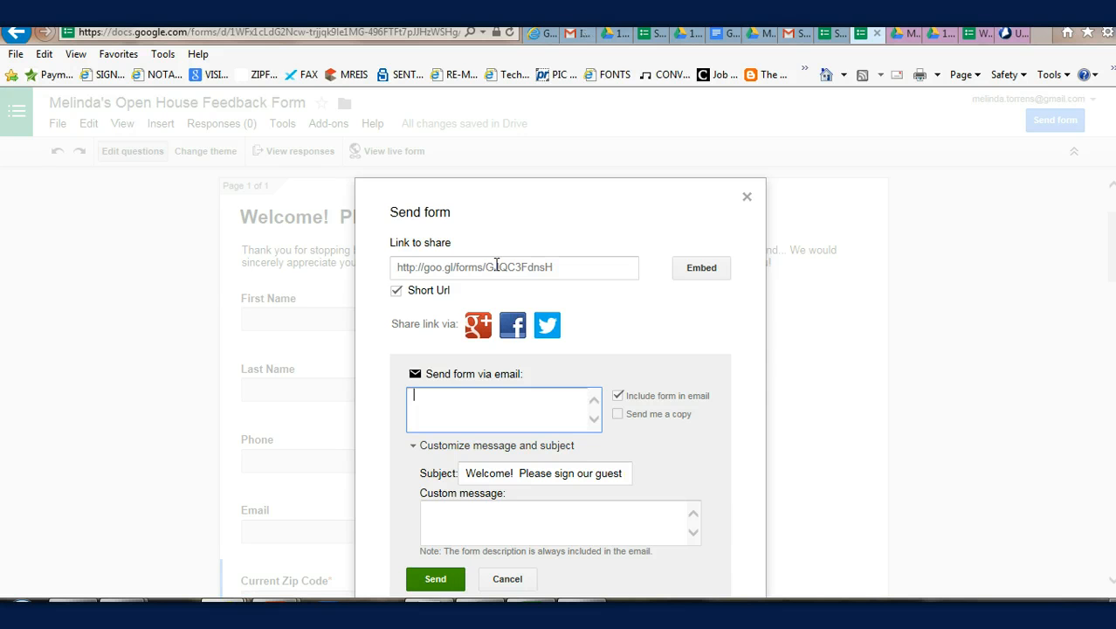
Step: Open the form's website embed options, set the custom width to 600 pixels, and finish
left_click(713, 272)
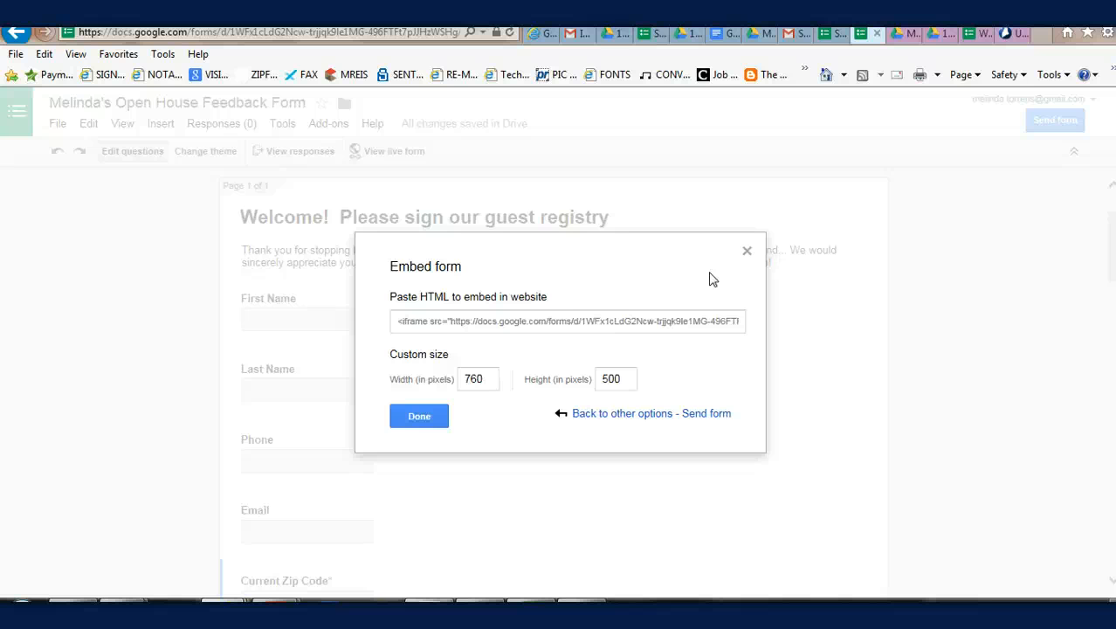
left_click(673, 332)
left_click(648, 325)
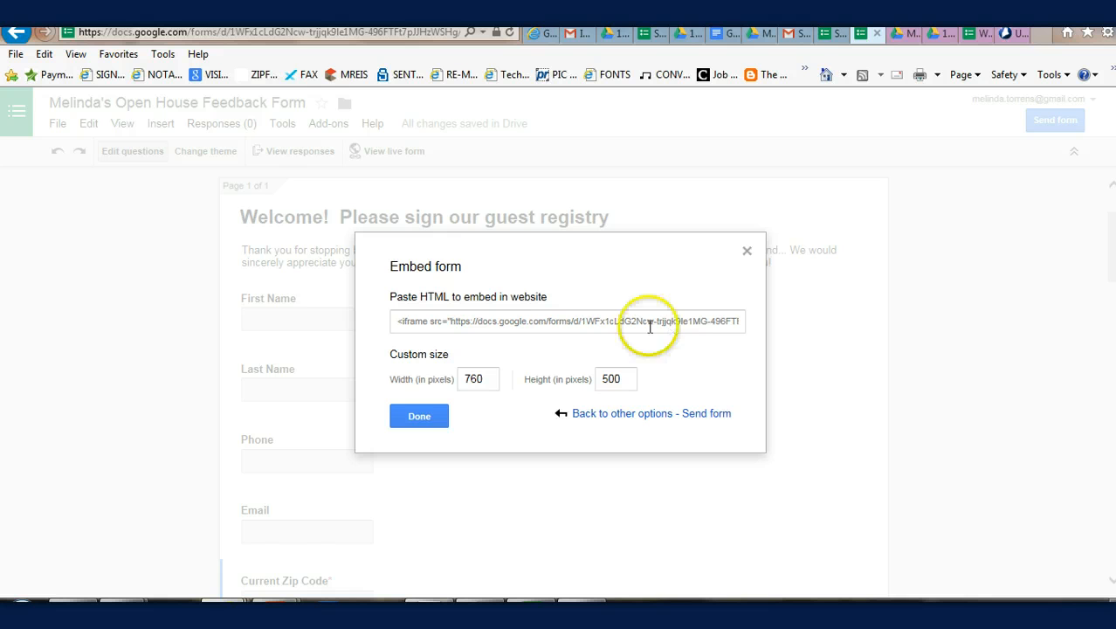
left_click(476, 381)
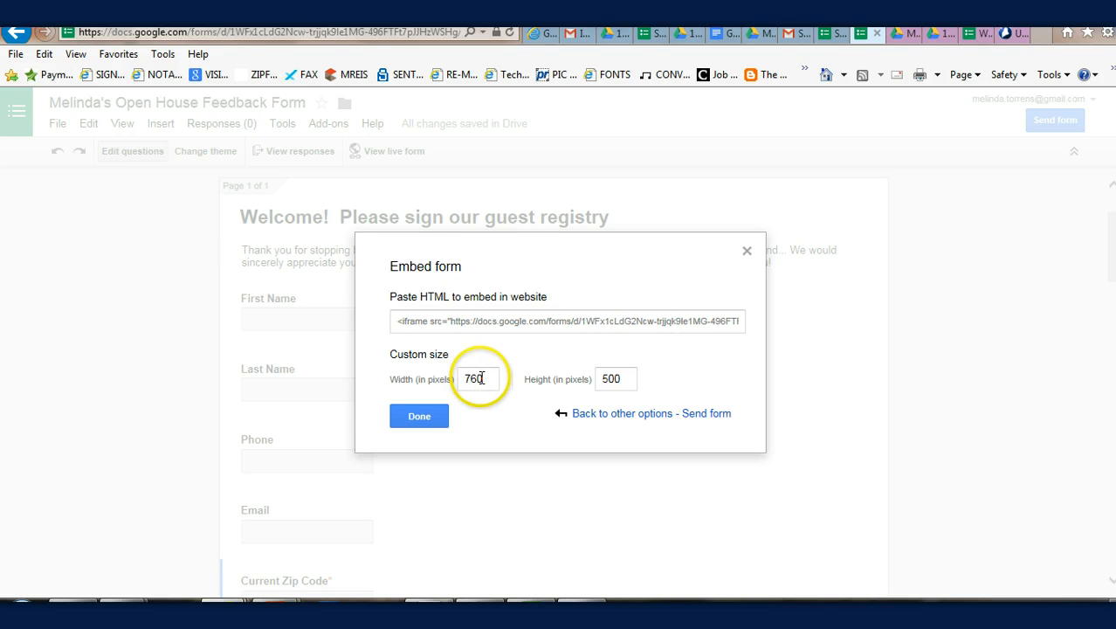
double_click(479, 382)
type("600")
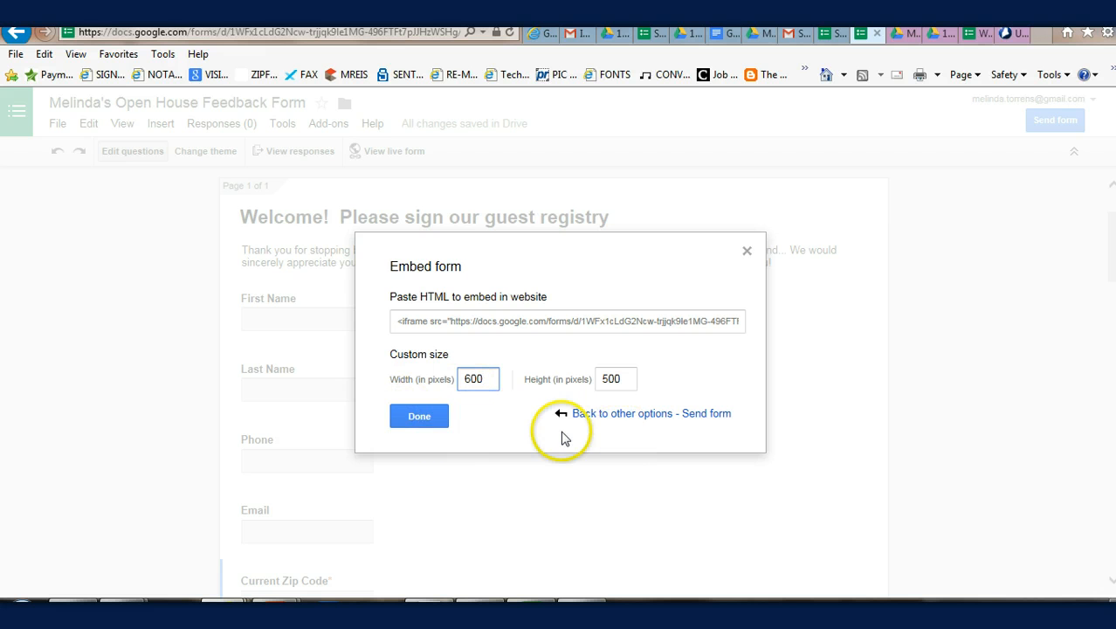
left_click(420, 417)
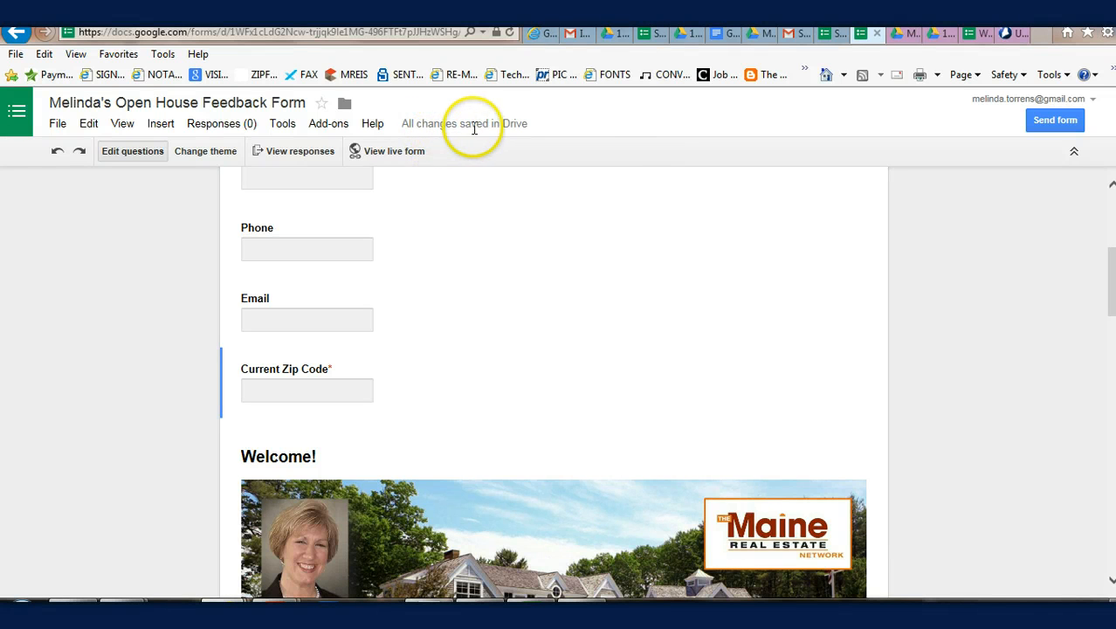
Step: Browse the default themes, try the Sailing theme on the form, and undo the theme change
mouse_move(505, 126)
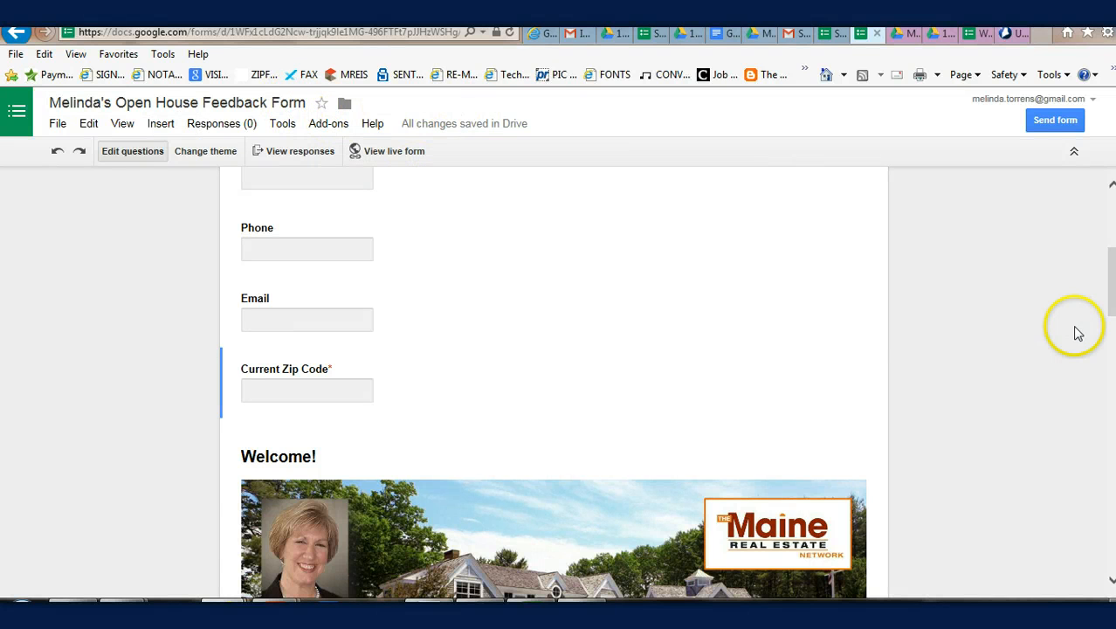
left_click_drag(1112, 295, 1106, 229)
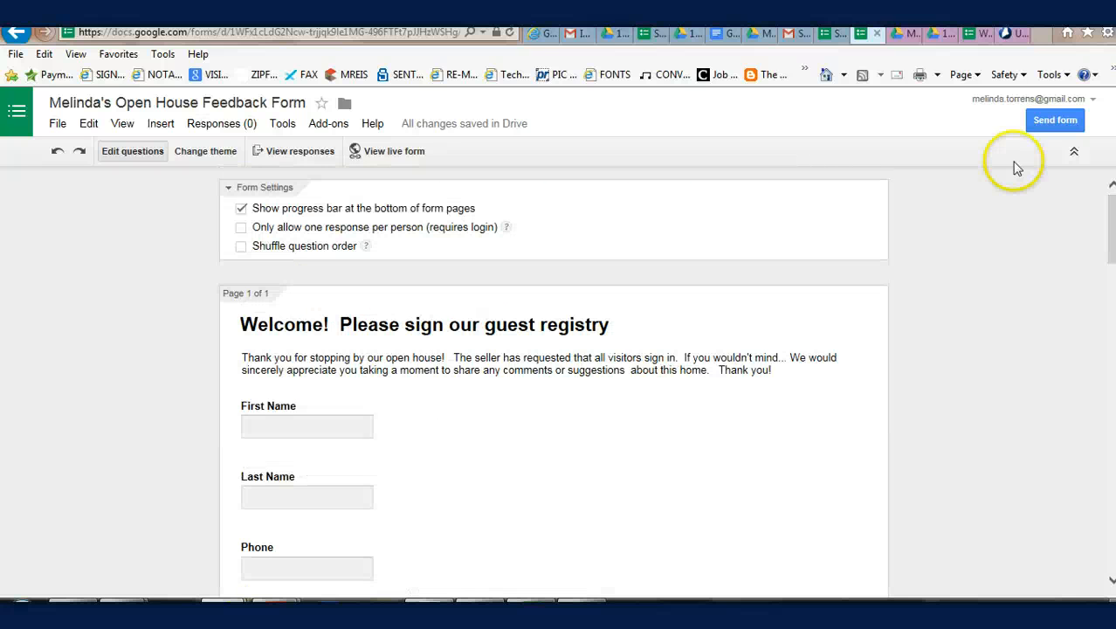
left_click(190, 154)
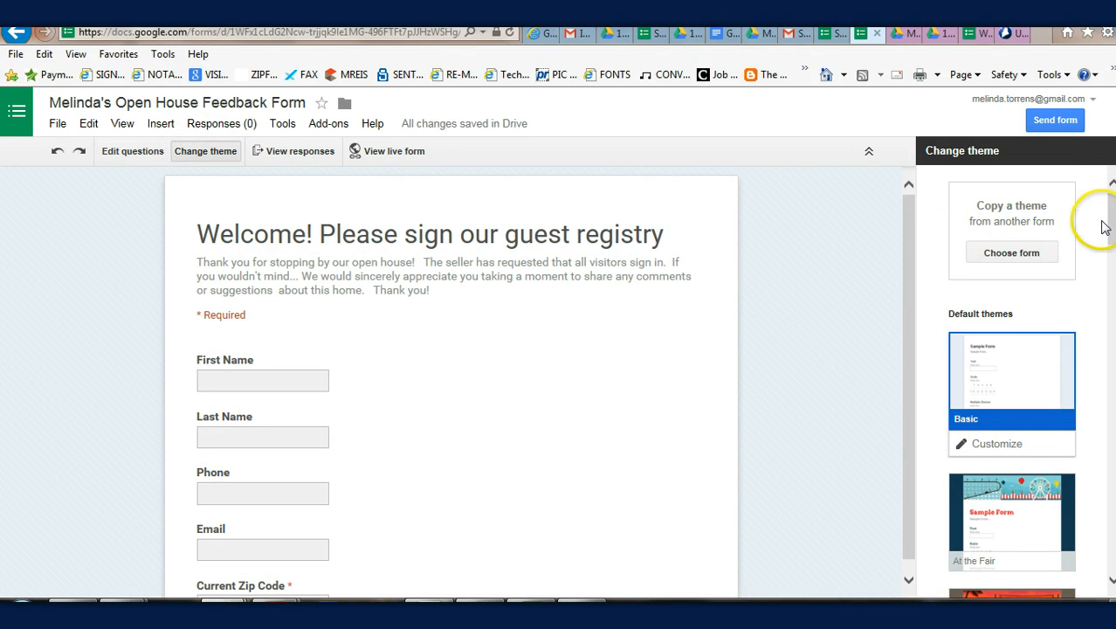
left_click_drag(1110, 221, 1112, 281)
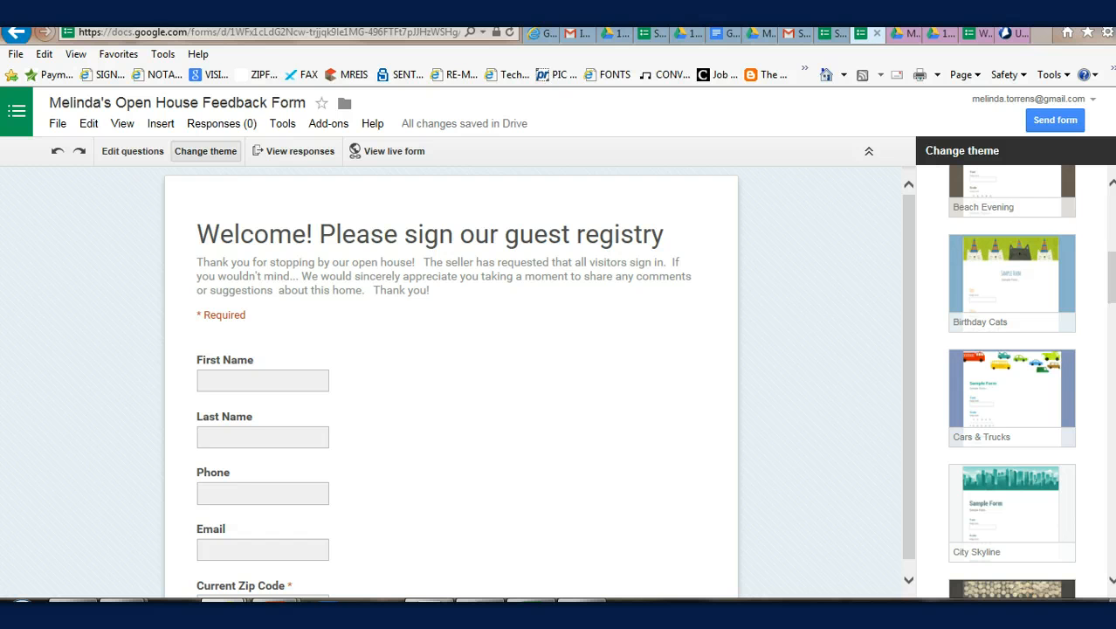
left_click_drag(1109, 276, 1111, 329)
left_click_drag(1109, 352, 1106, 433)
left_click(1037, 445)
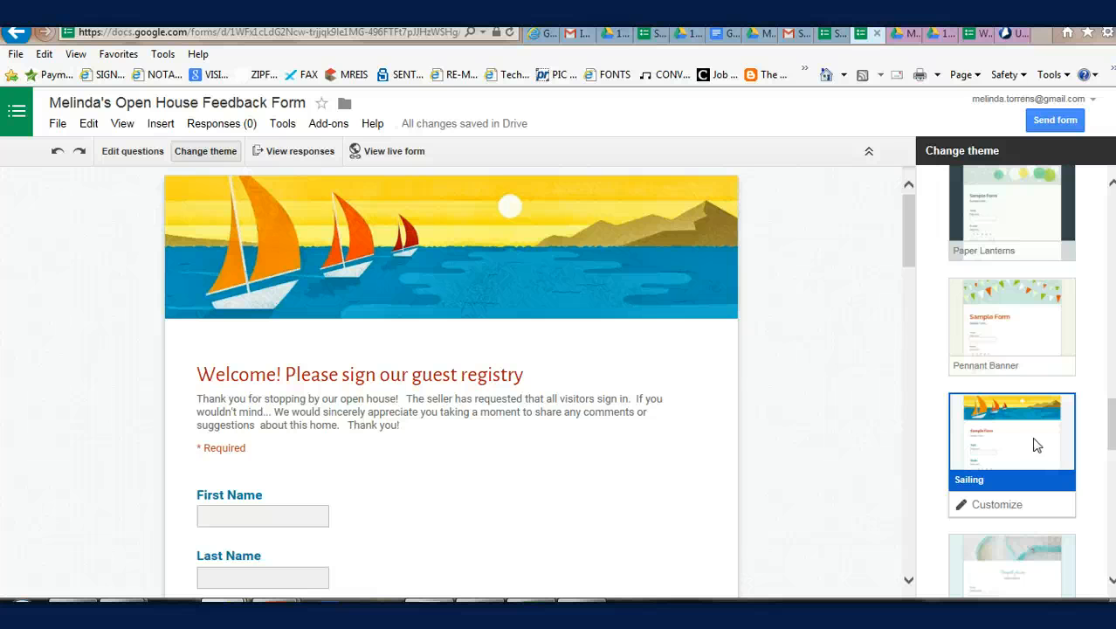
left_click(55, 152)
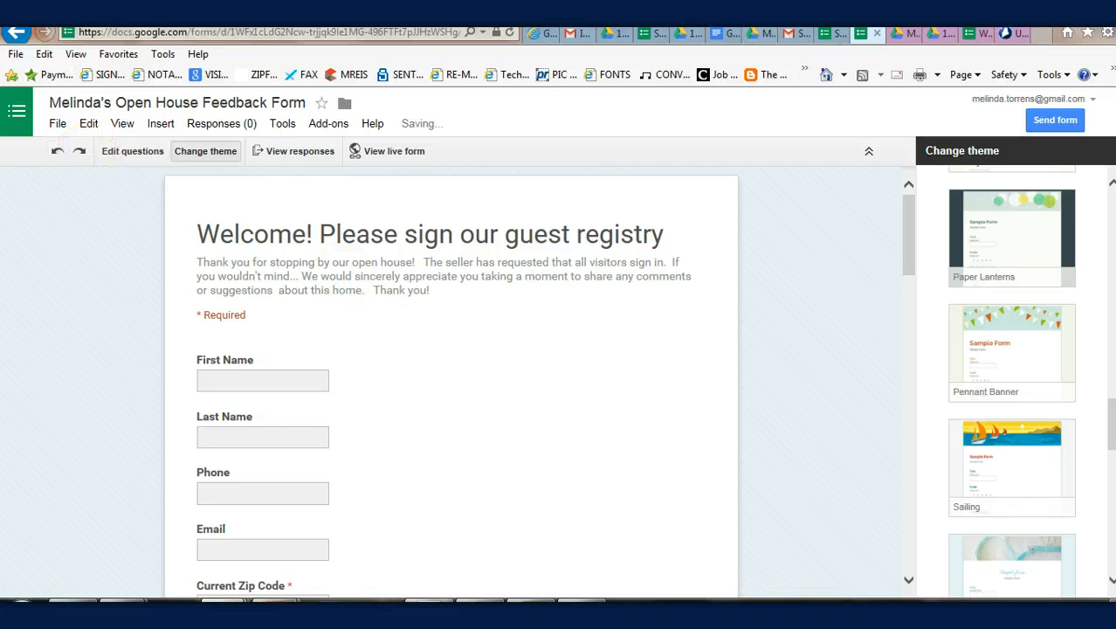